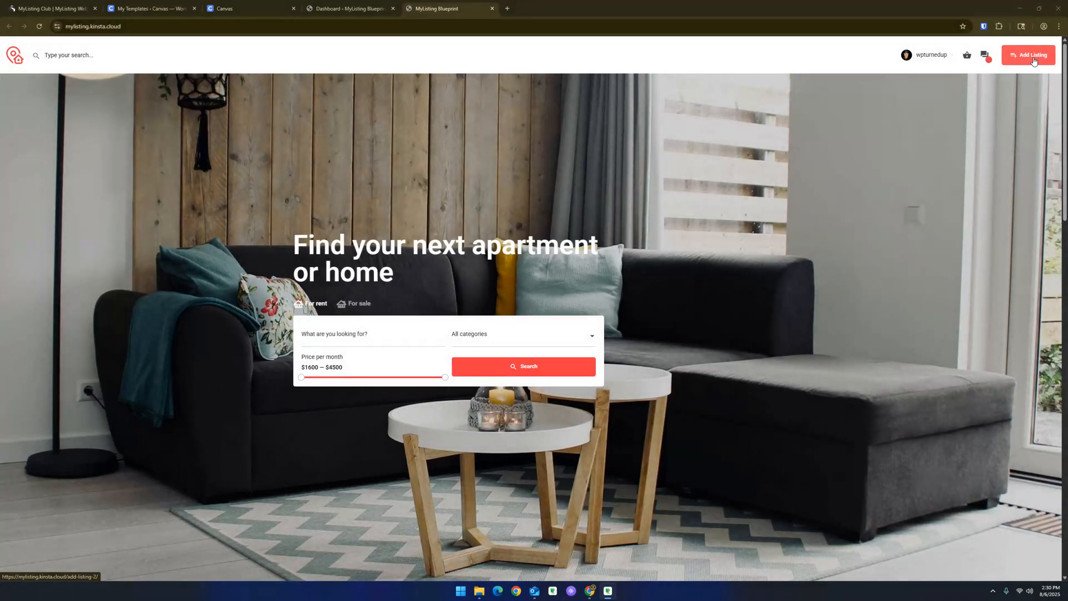
# - Open the header Add Listing page on the demo site and return to the home page
pyautogui.click(1023, 53)
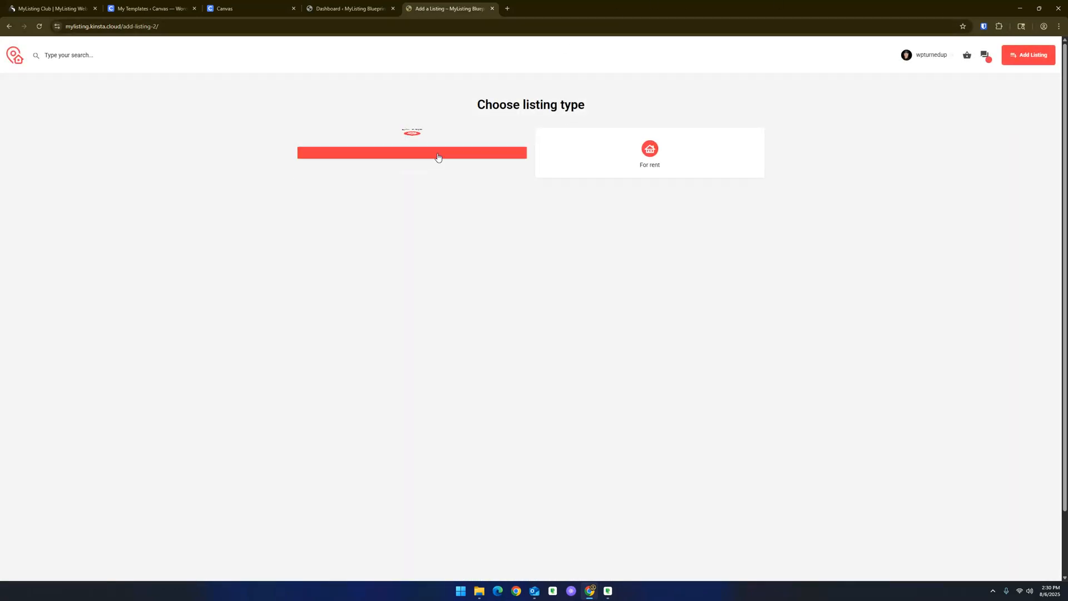
pyautogui.click(10, 27)
# - In the Canvas demo, open the Get Started page and its List button's Add Listing popup
pyautogui.click(223, 8)
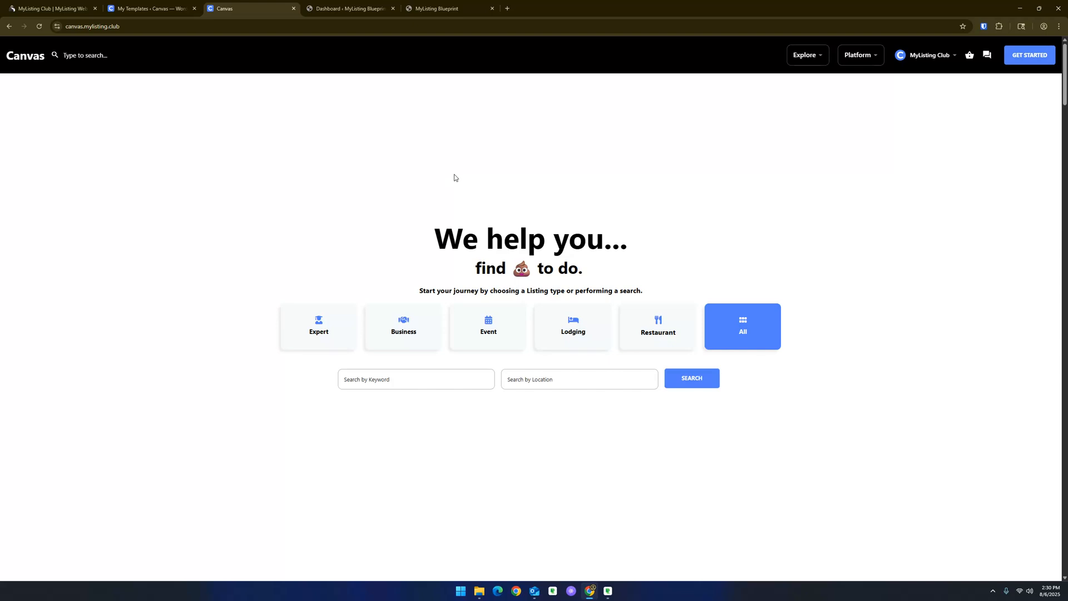
pyautogui.click(28, 65)
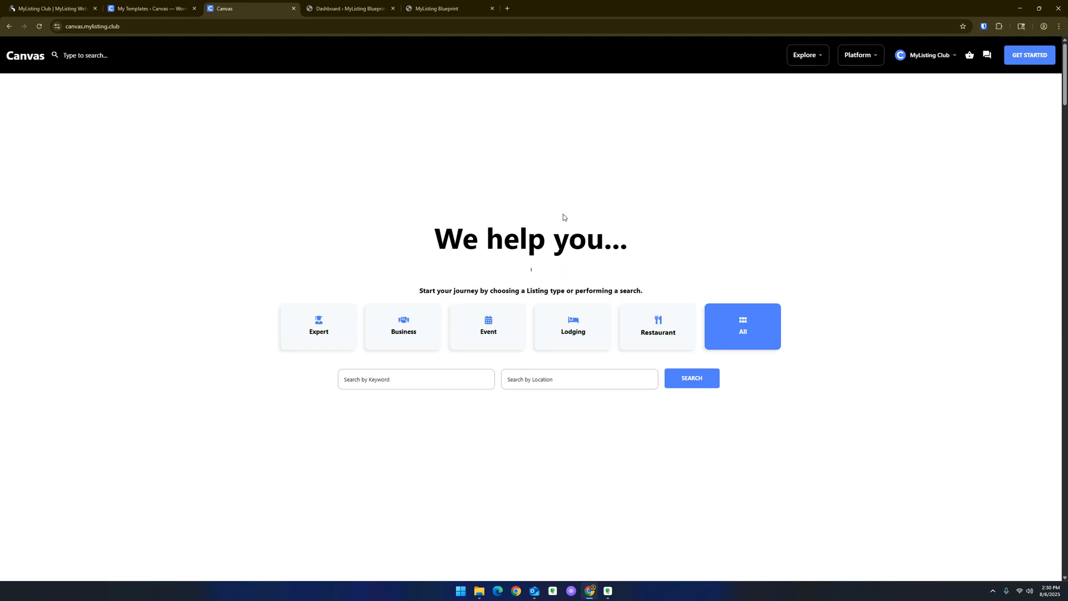
pyautogui.click(1022, 61)
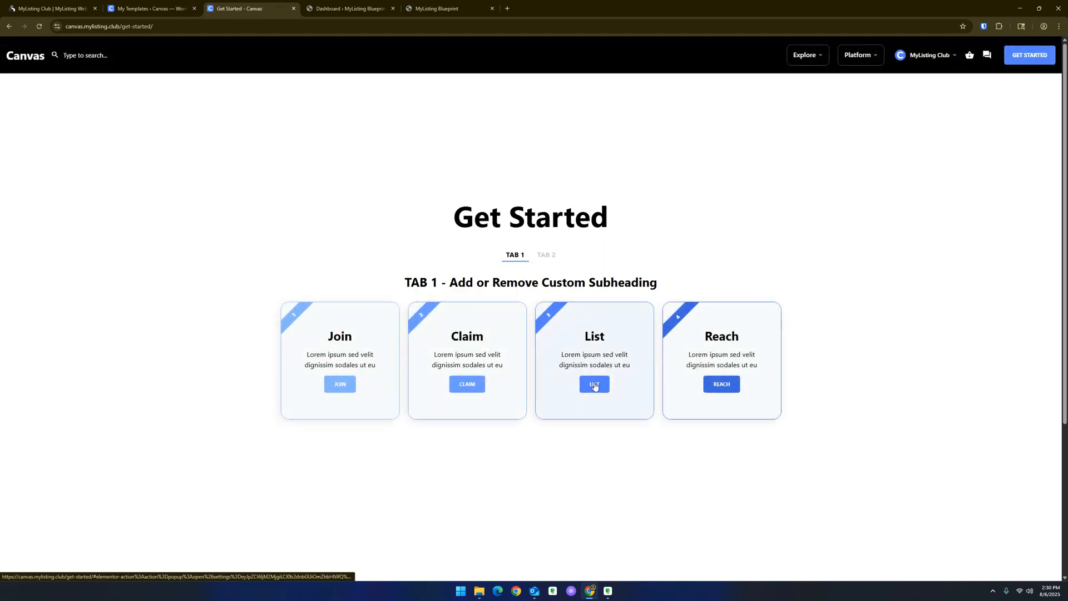
pyautogui.click(594, 386)
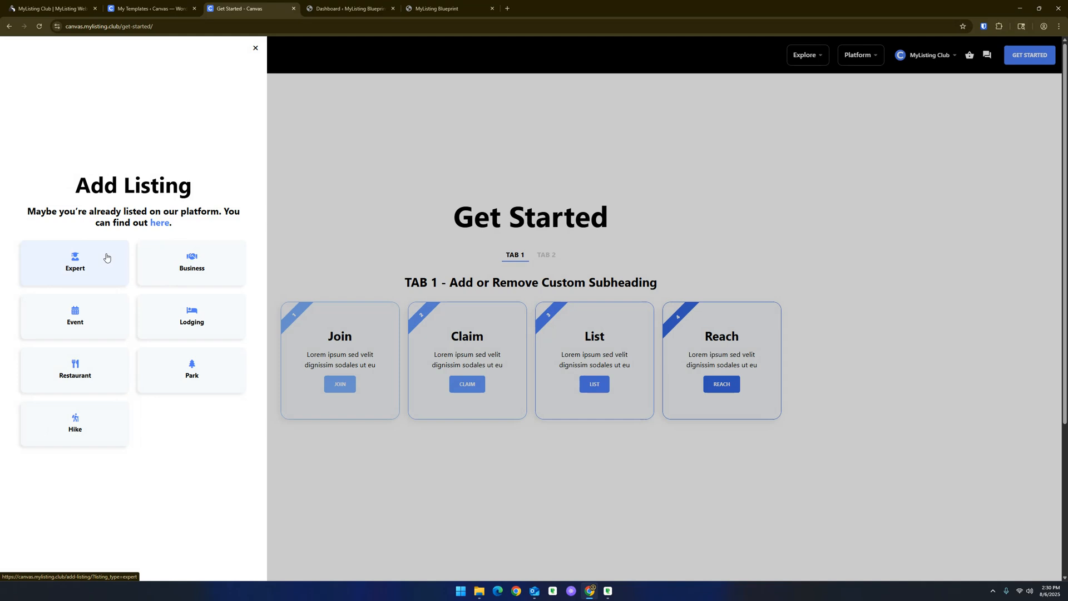
# - Close the two Canvas tabs and switch to the MyListing Club site
pyautogui.click(294, 8)
pyautogui.click(194, 8)
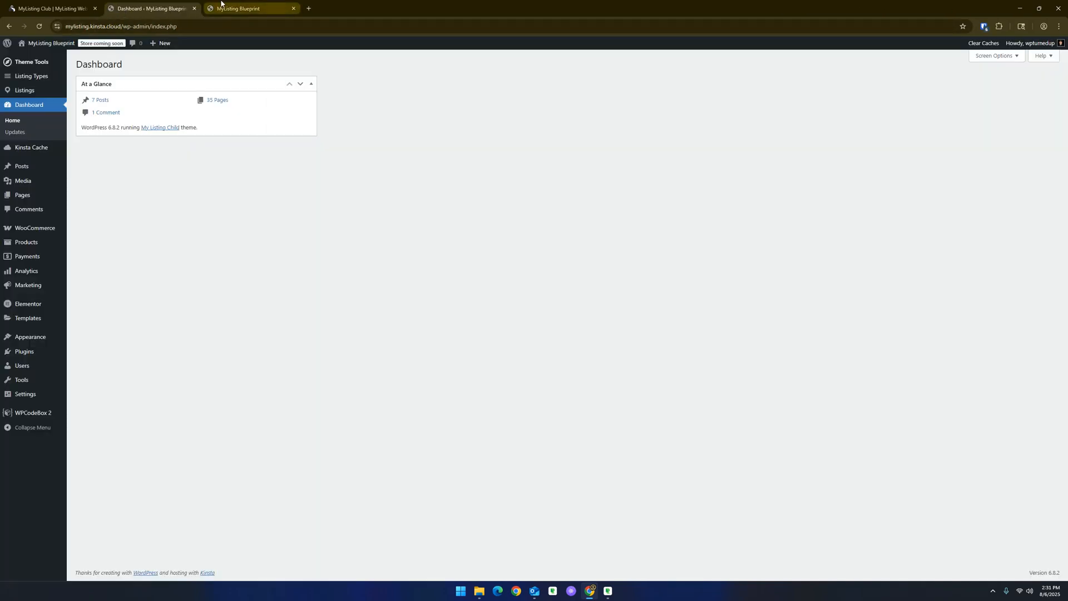
pyautogui.click(221, 4)
pyautogui.click(76, 4)
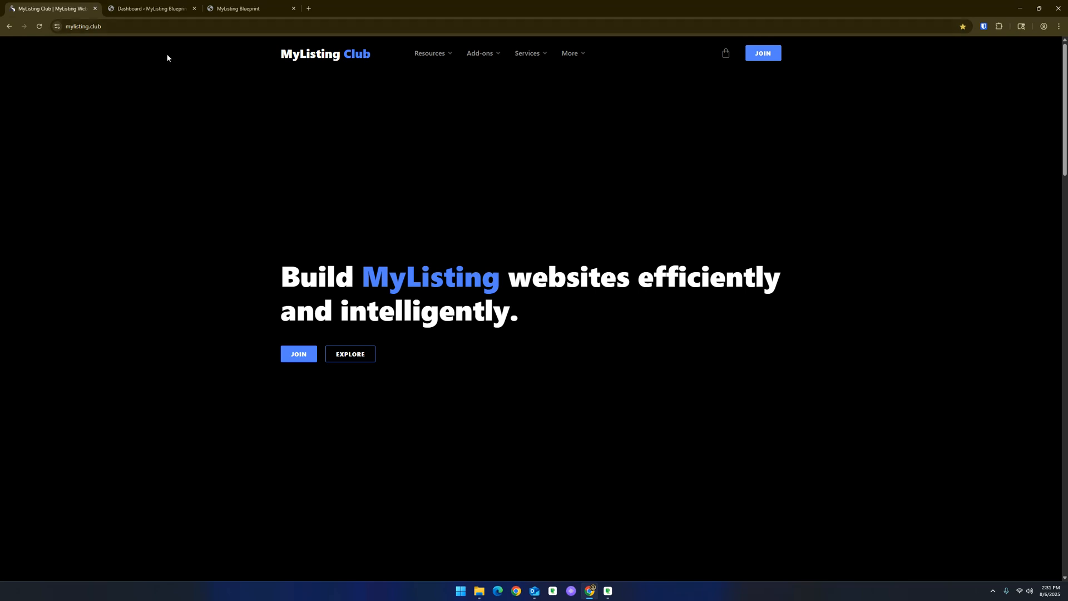
# - Open the Guides resource on the header CTA popup and view its linked code snippet in a new tab
pyautogui.moveTo(429, 53)
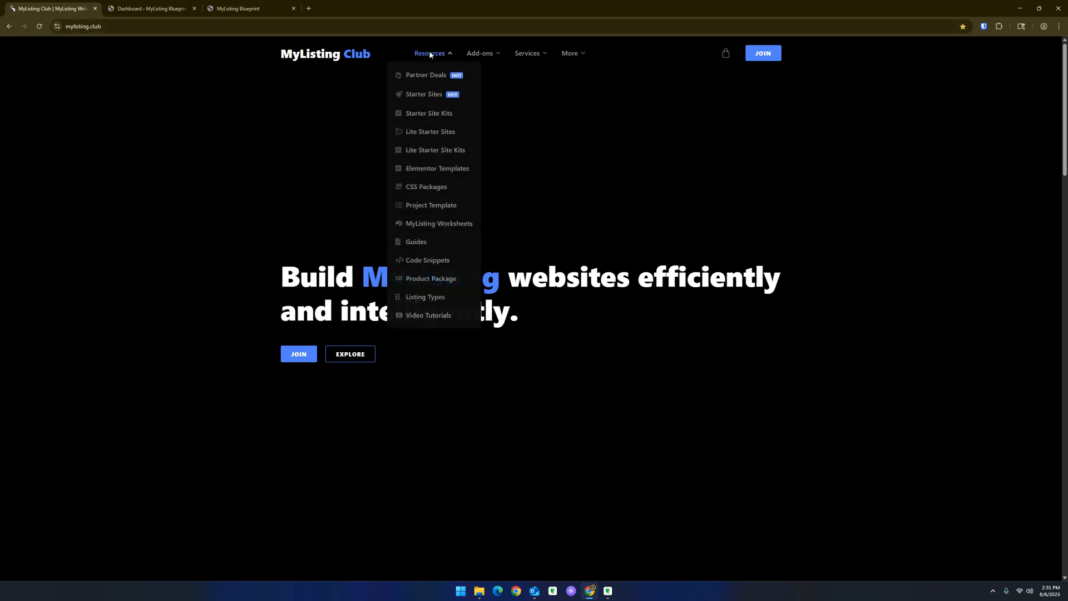
pyautogui.click(419, 243)
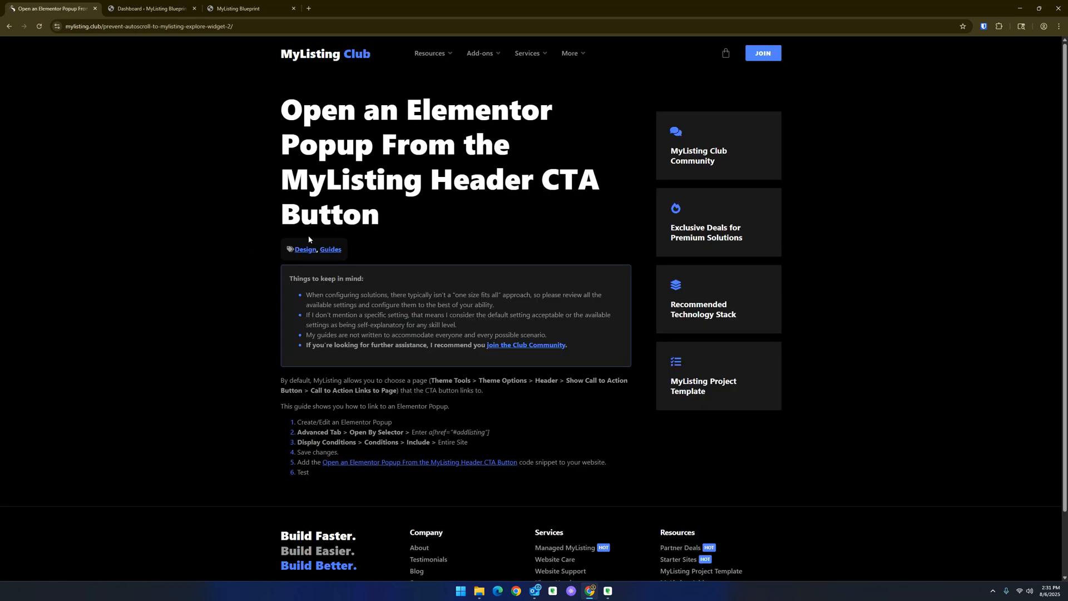
pyautogui.rightClick(387, 462)
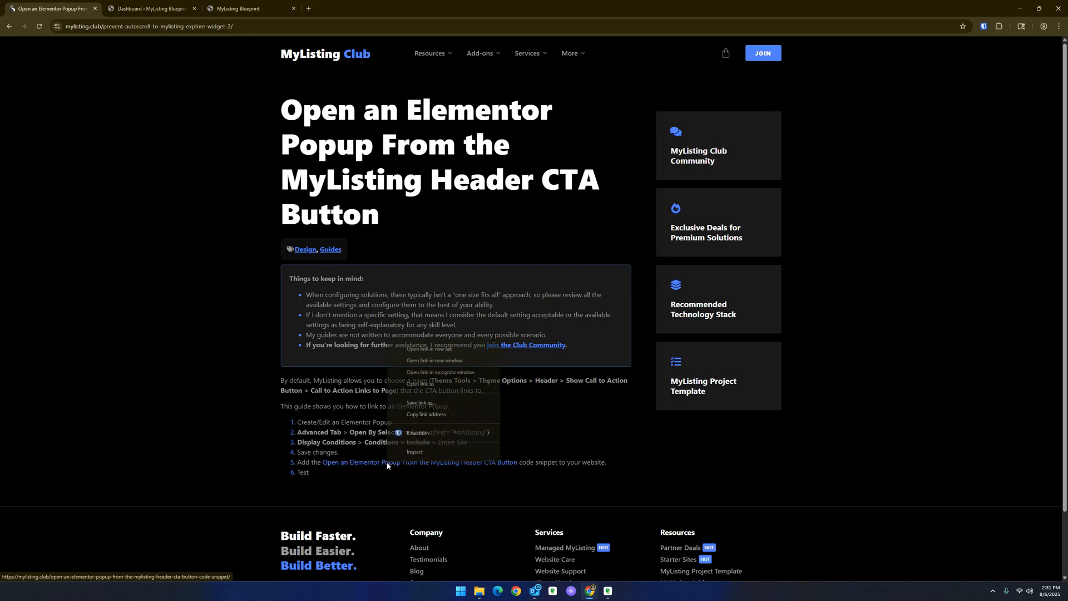
pyautogui.click(430, 351)
pyautogui.click(156, 3)
pyautogui.click(194, 9)
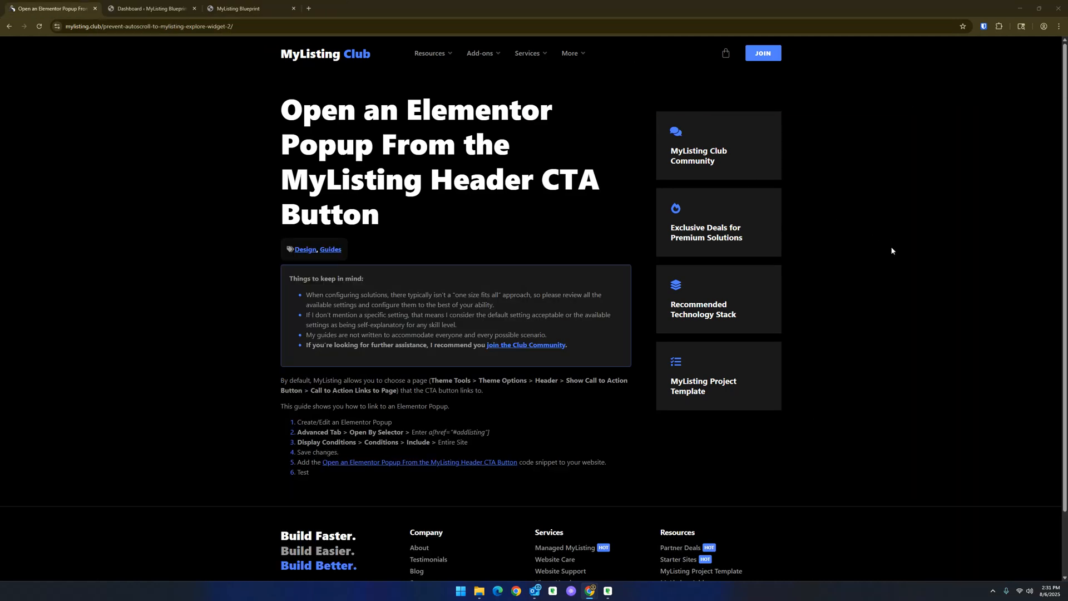
# - Create a new Elementor popup template named ML CTA from the dashboard's popup templates
pyautogui.click(142, 7)
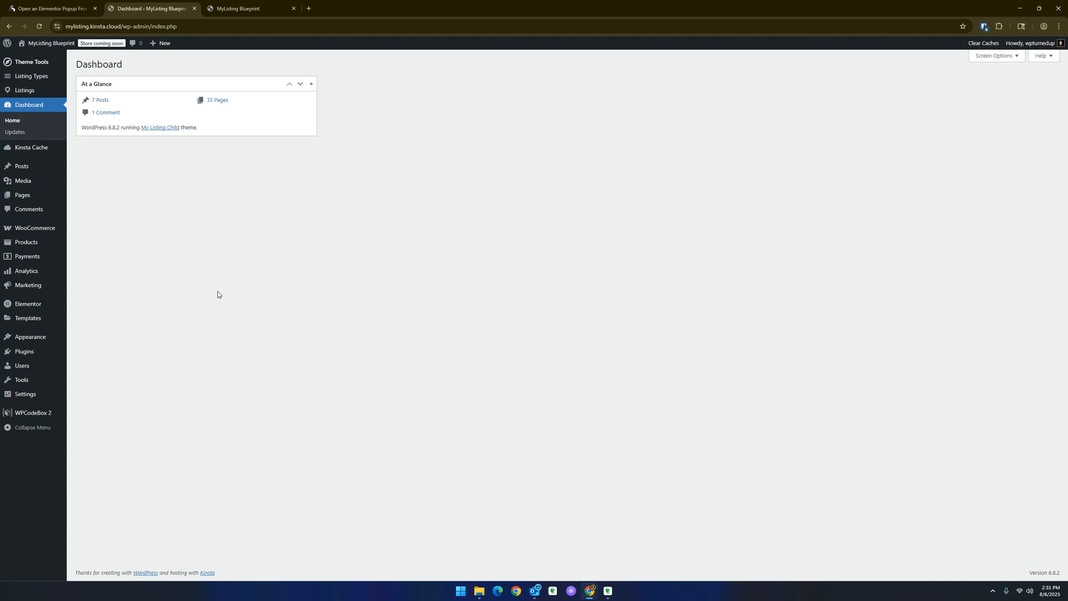
pyautogui.moveTo(67, 317)
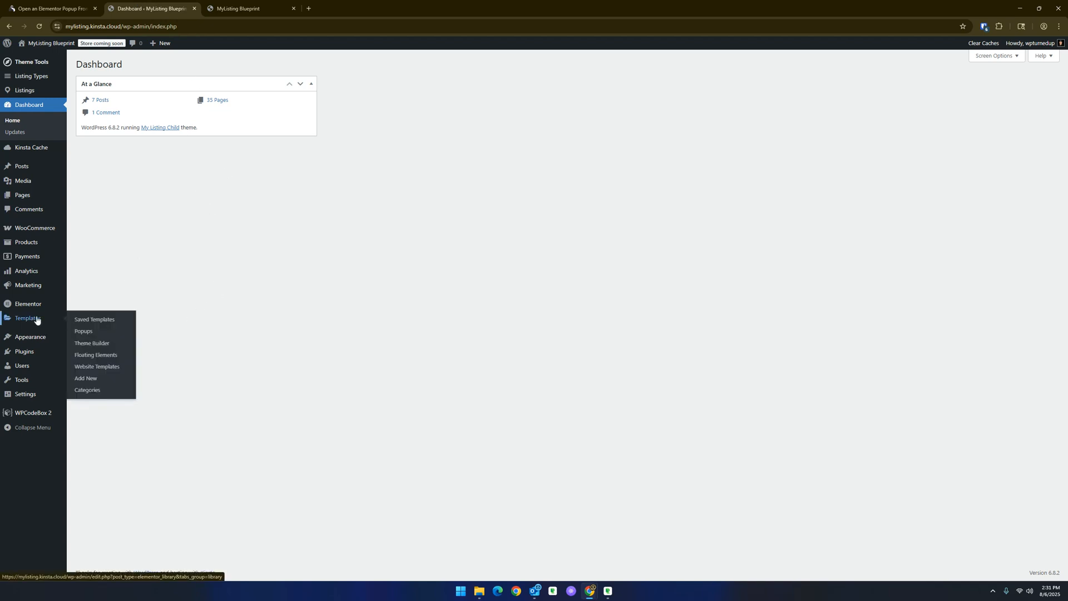
pyautogui.click(91, 332)
pyautogui.click(573, 225)
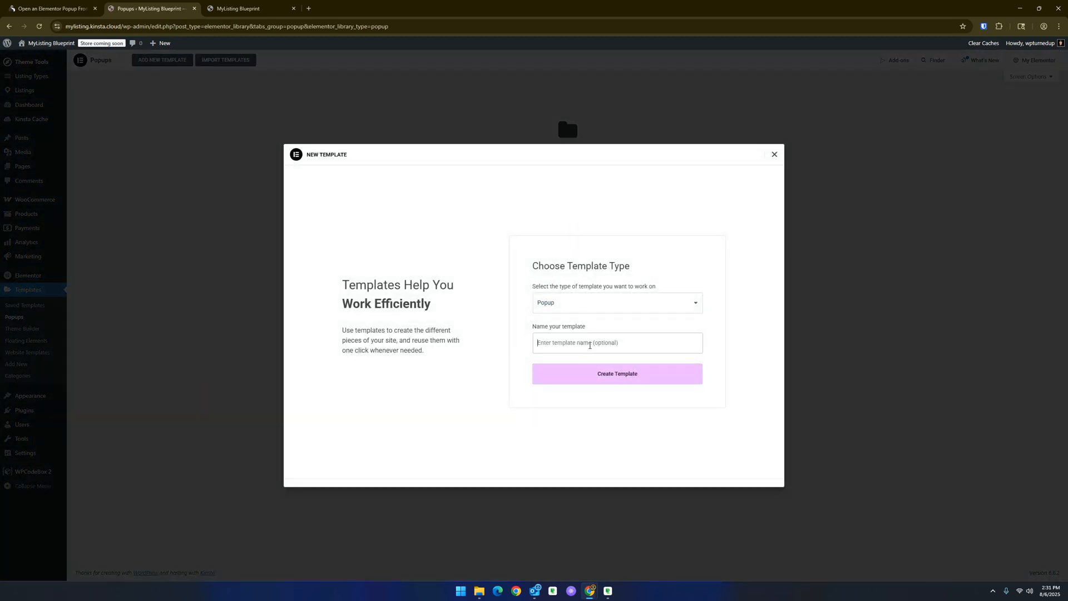
pyautogui.click(589, 345)
pyautogui.write('M')
pyautogui.press('BackSpace')
pyautogui.write('ML CTA')
pyautogui.click(604, 376)
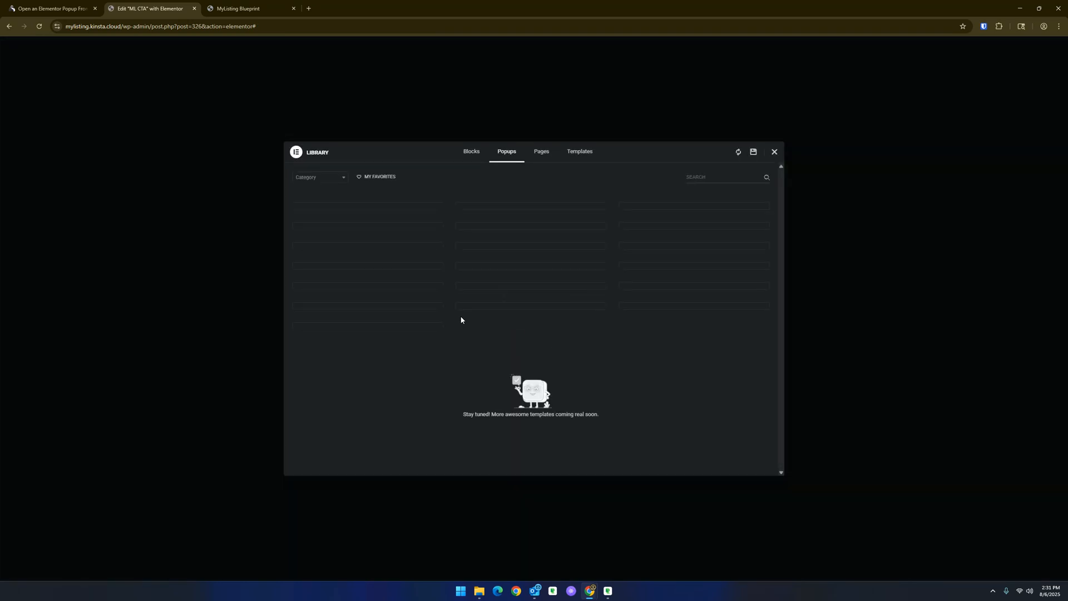
# - Insert the 'UI/UX Fundamentals 25% OFF' popup design from the template library
pyautogui.scroll(-3, 578, 336)
pyautogui.scroll(-3, 578, 336)
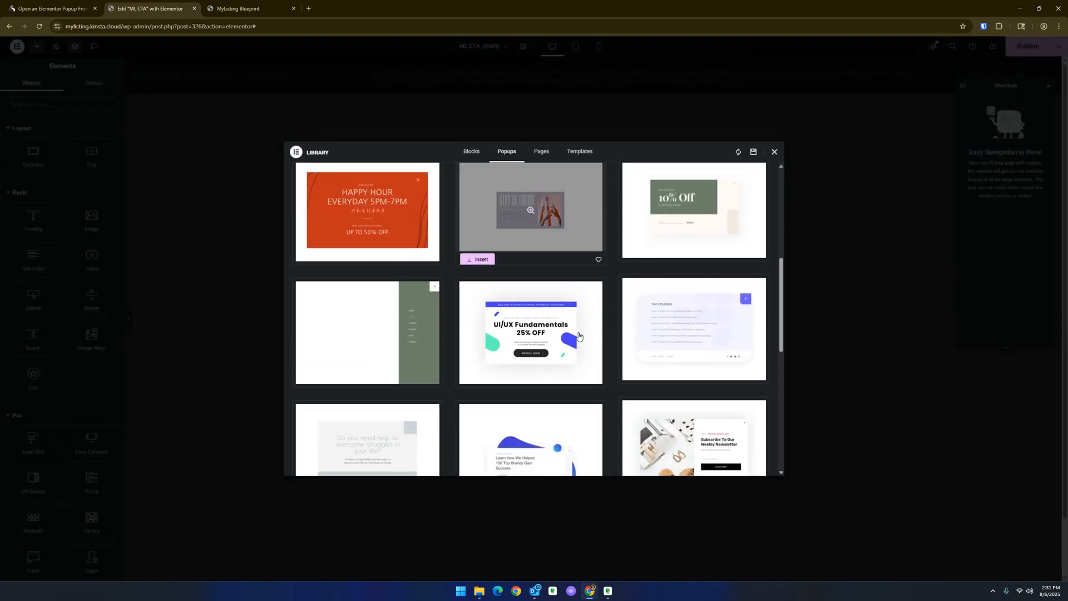
pyautogui.scroll(-2, 577, 336)
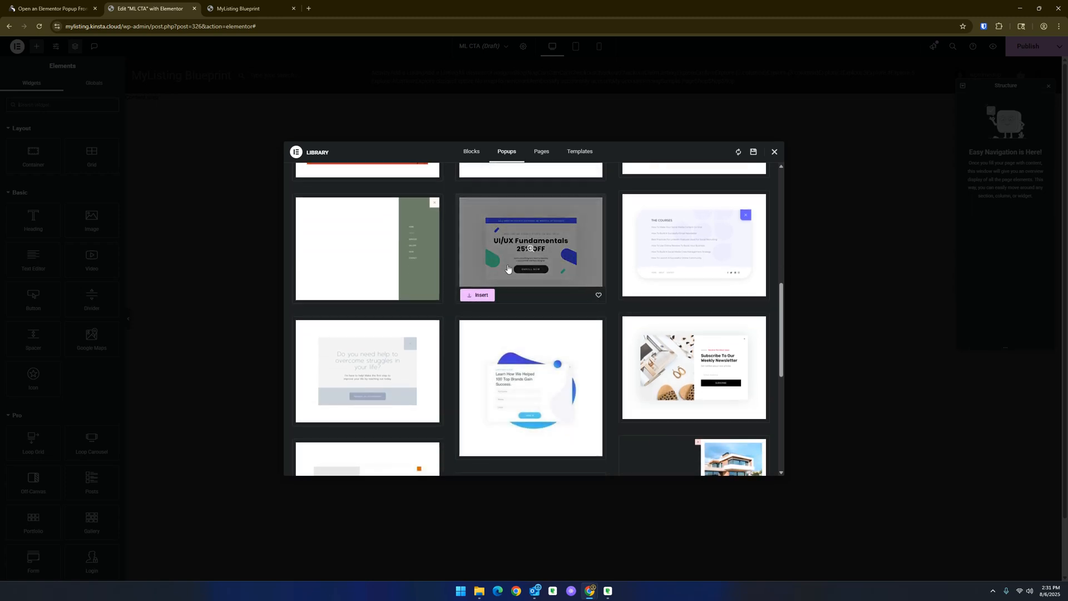
pyautogui.click(478, 295)
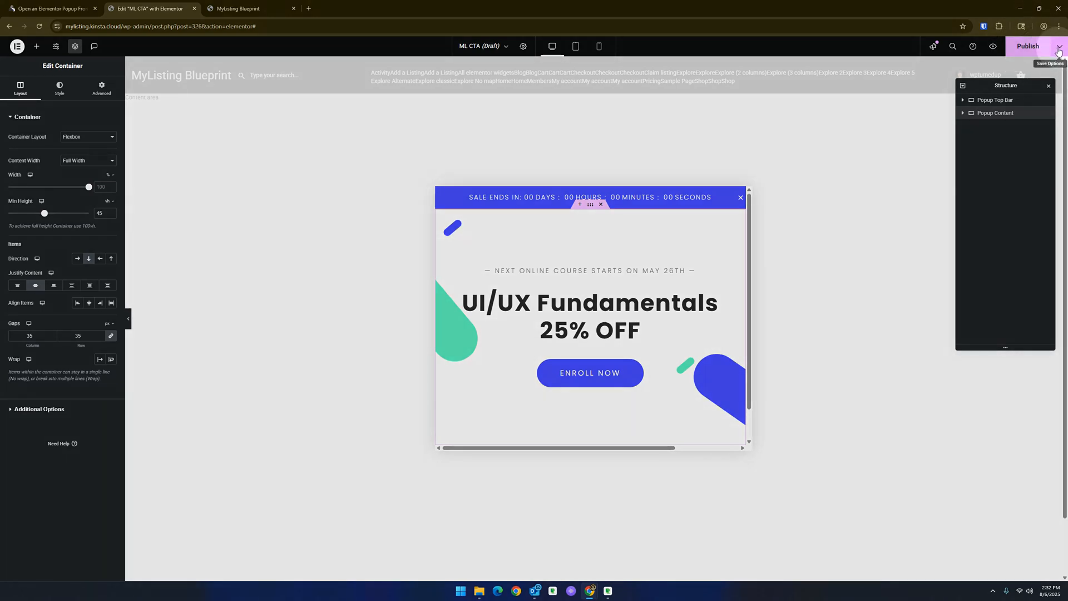
# - Add an Include Entire Site display condition and save the popup's publish settings
pyautogui.click(1059, 48)
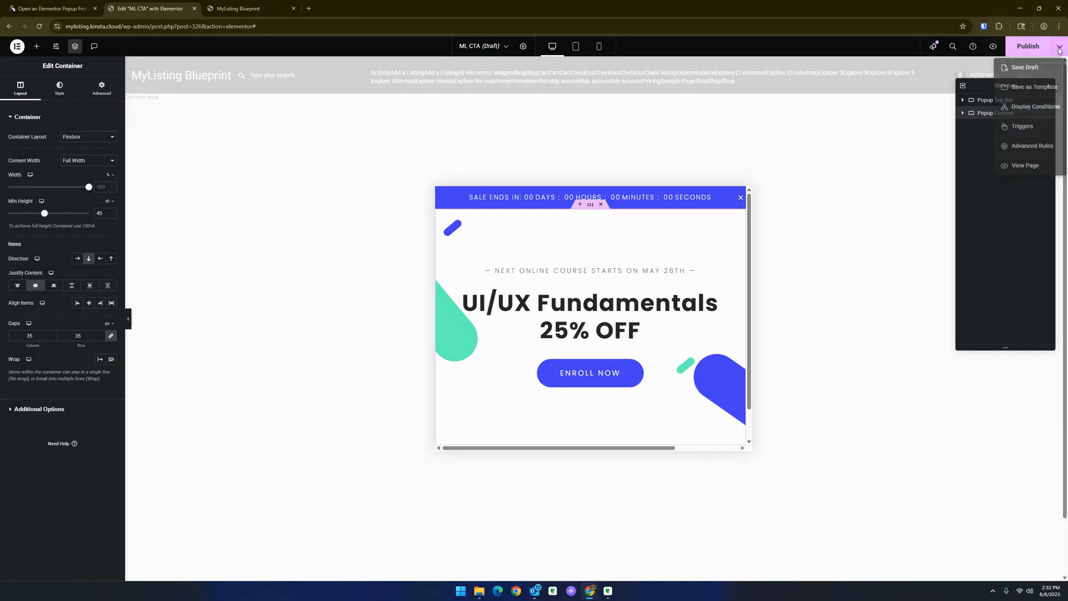
pyautogui.click(1042, 109)
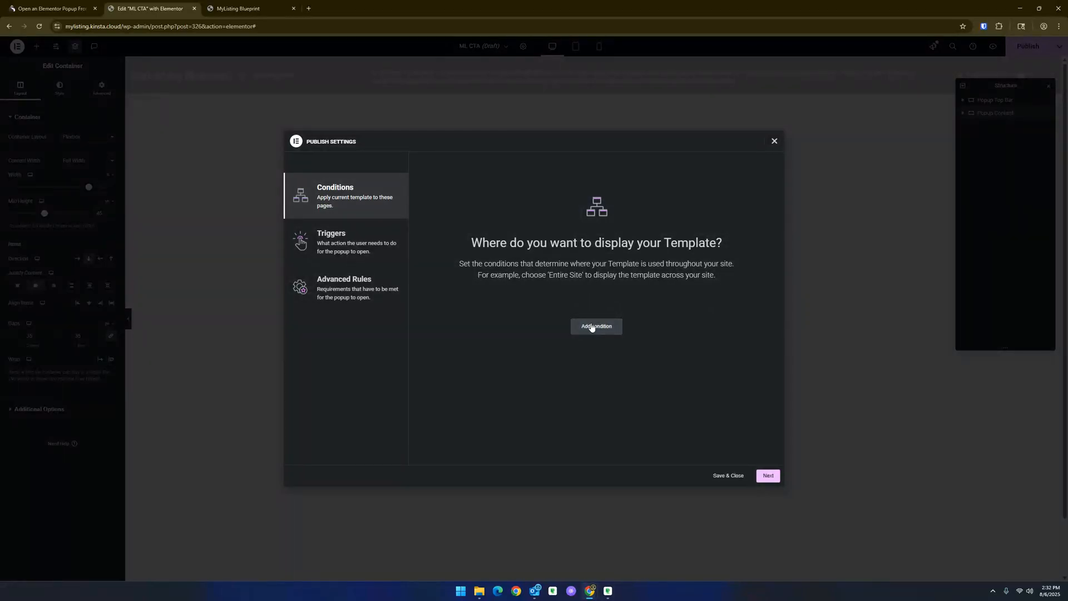
pyautogui.click(591, 327)
pyautogui.click(521, 315)
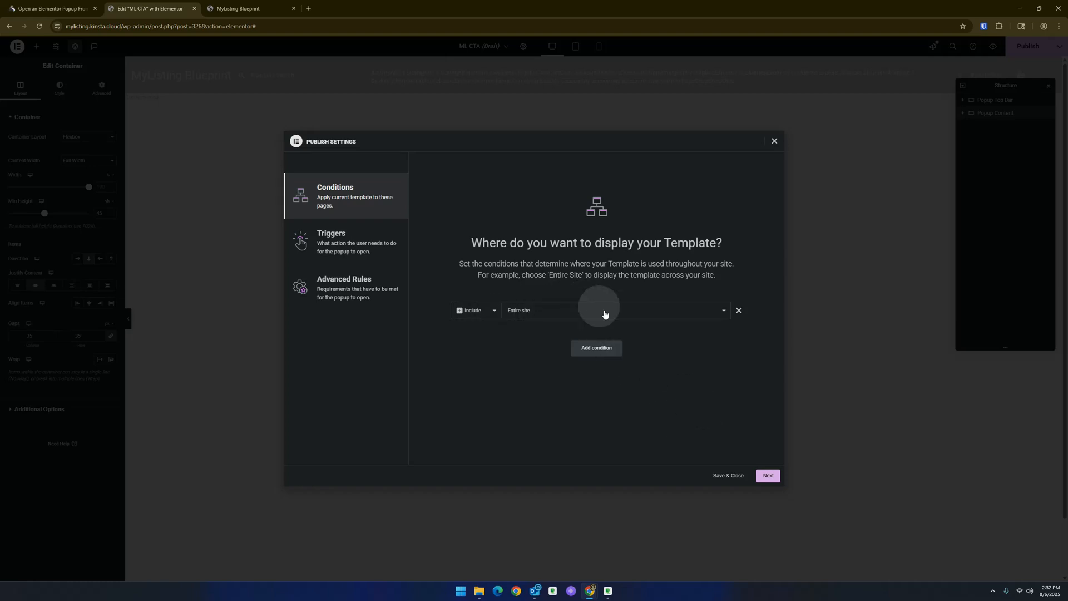
pyautogui.click(738, 476)
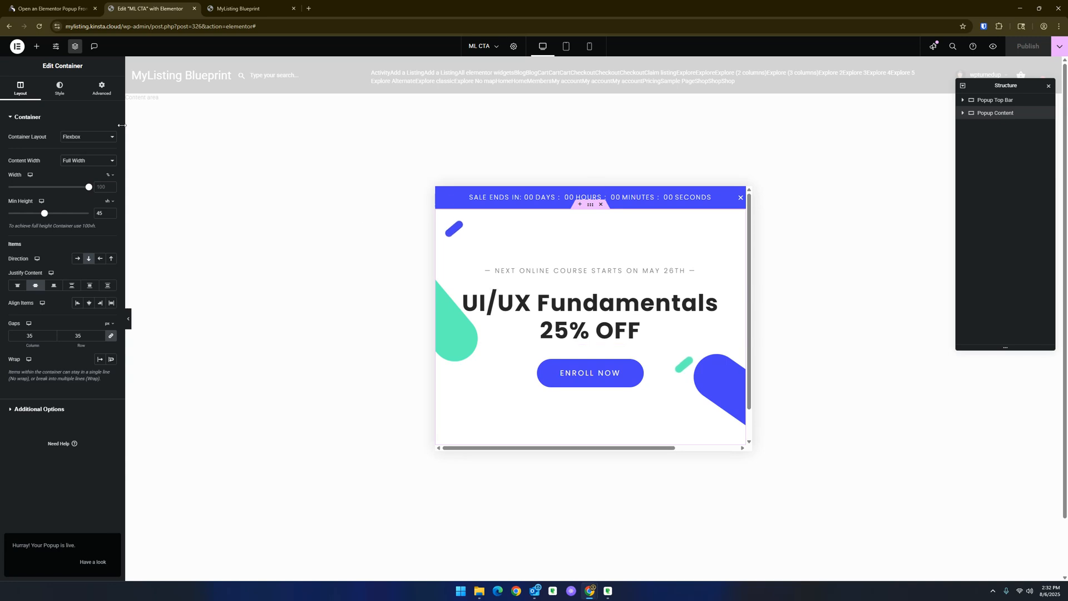
# - Set the popup's Open By Selector to a[href="#cta"] in its advanced settings and publish the changes
pyautogui.click(105, 96)
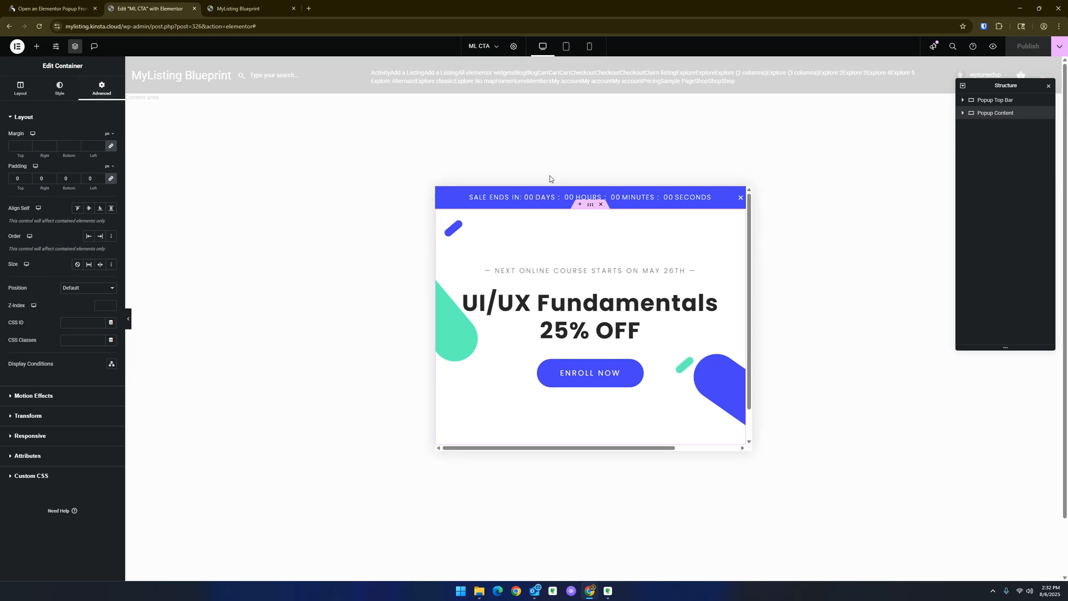
pyautogui.click(513, 47)
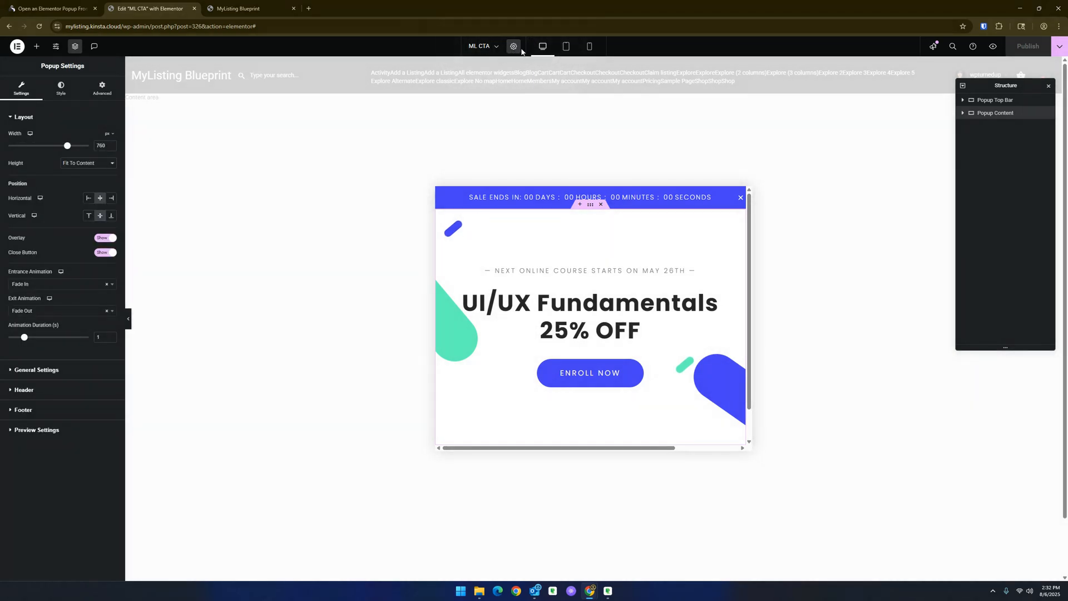
pyautogui.click(515, 49)
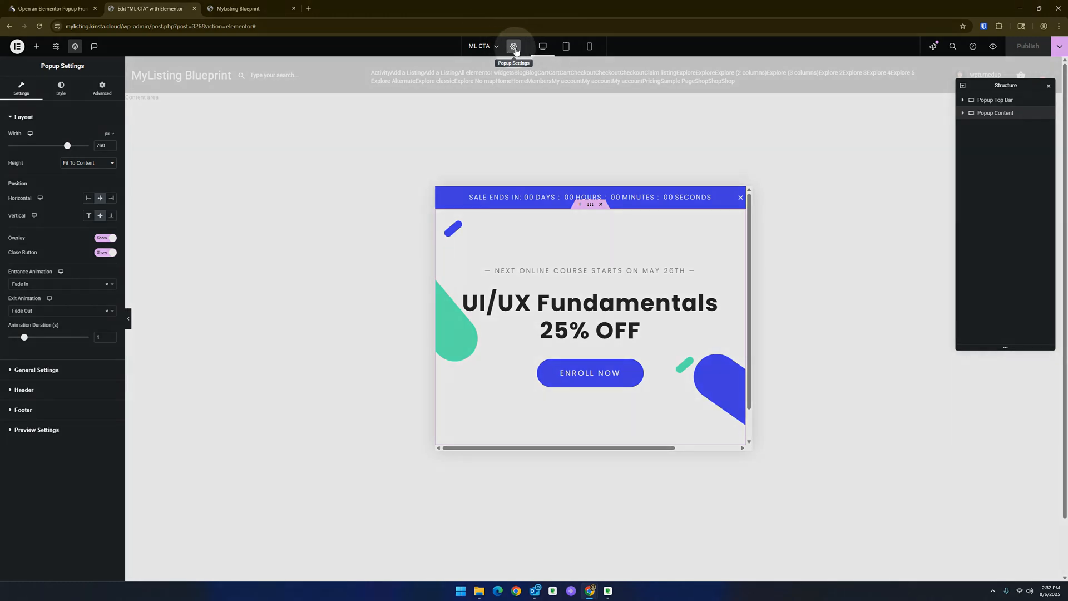
pyautogui.click(100, 89)
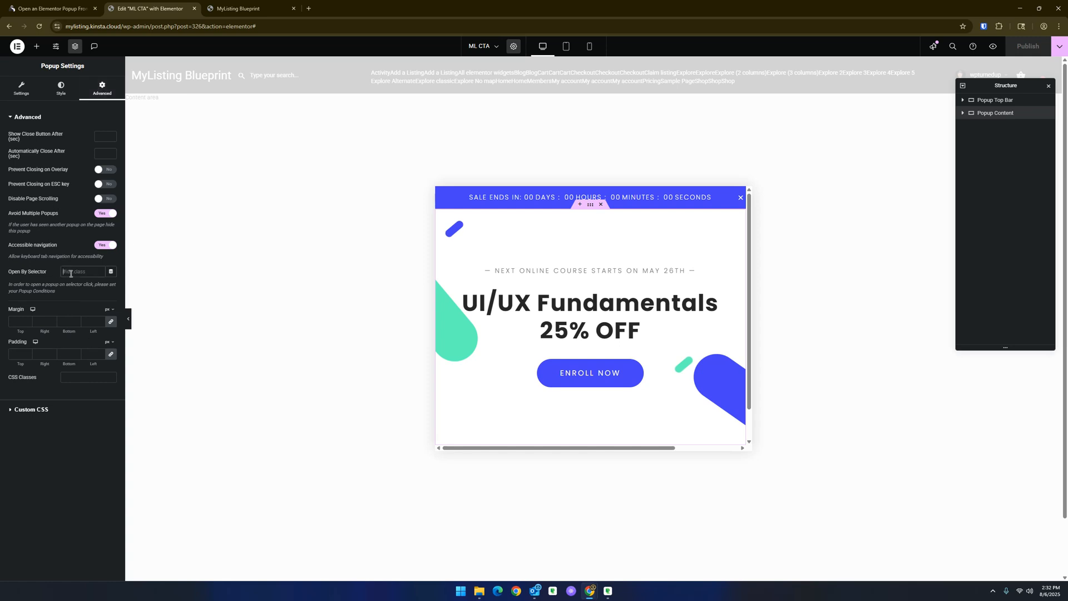
pyautogui.write('[')
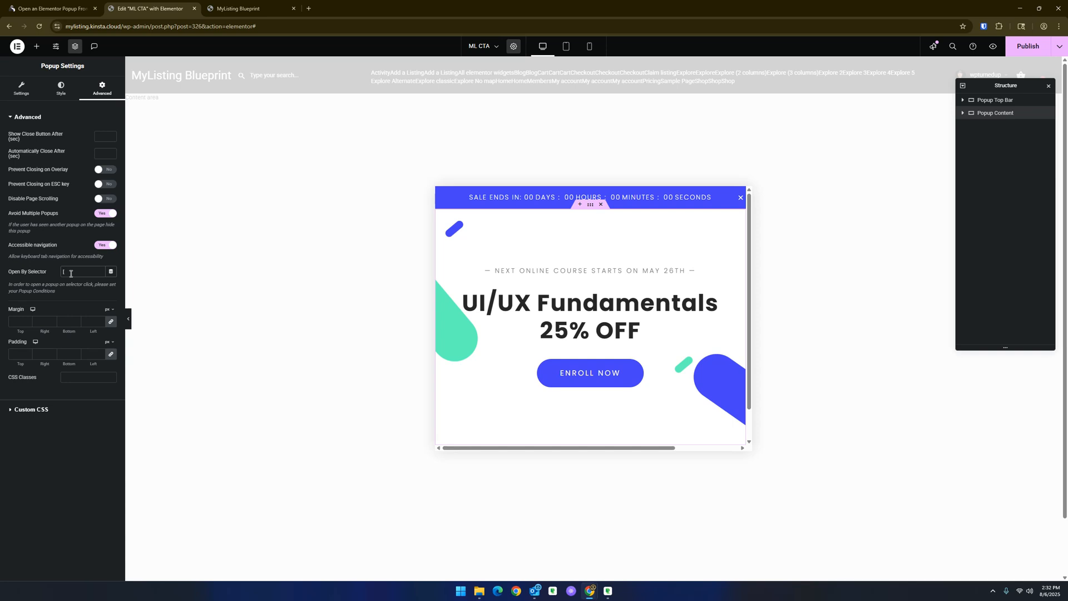
pyautogui.write('a[he')
pyautogui.press('BackSpace')
pyautogui.write('re')
pyautogui.tripleClick(92, 271)
pyautogui.click(1024, 49)
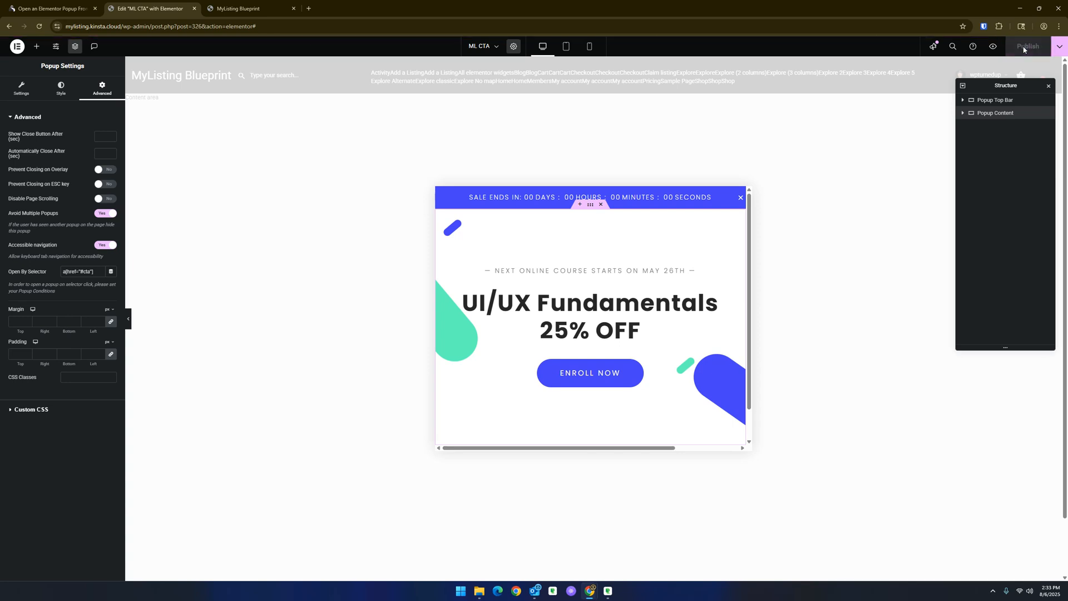
# - Review the popup's display conditions and close the dialog
pyautogui.click(1060, 47)
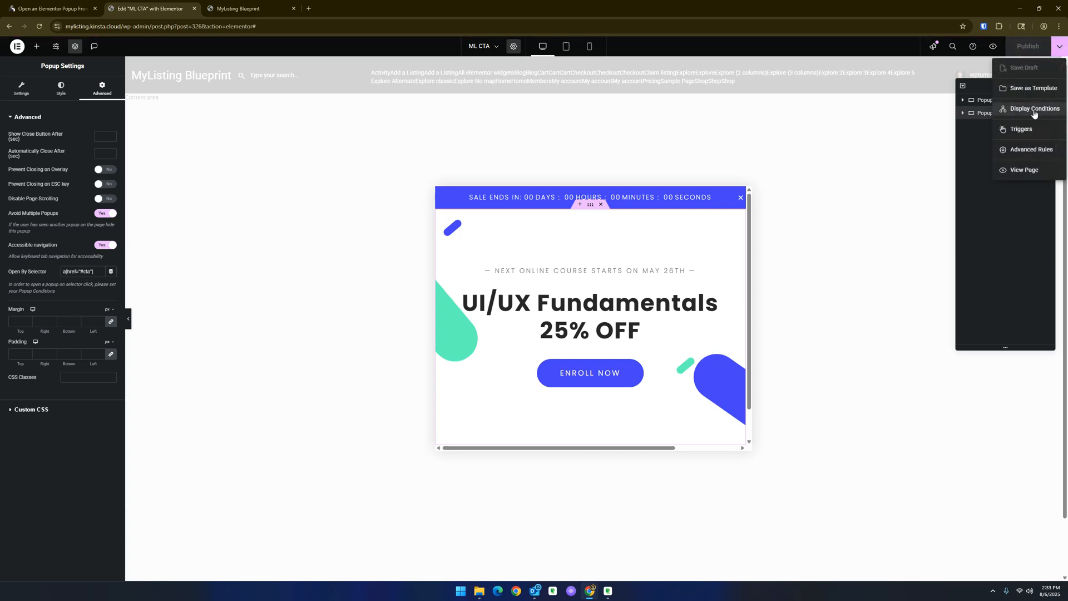
pyautogui.click(1001, 108)
pyautogui.click(774, 141)
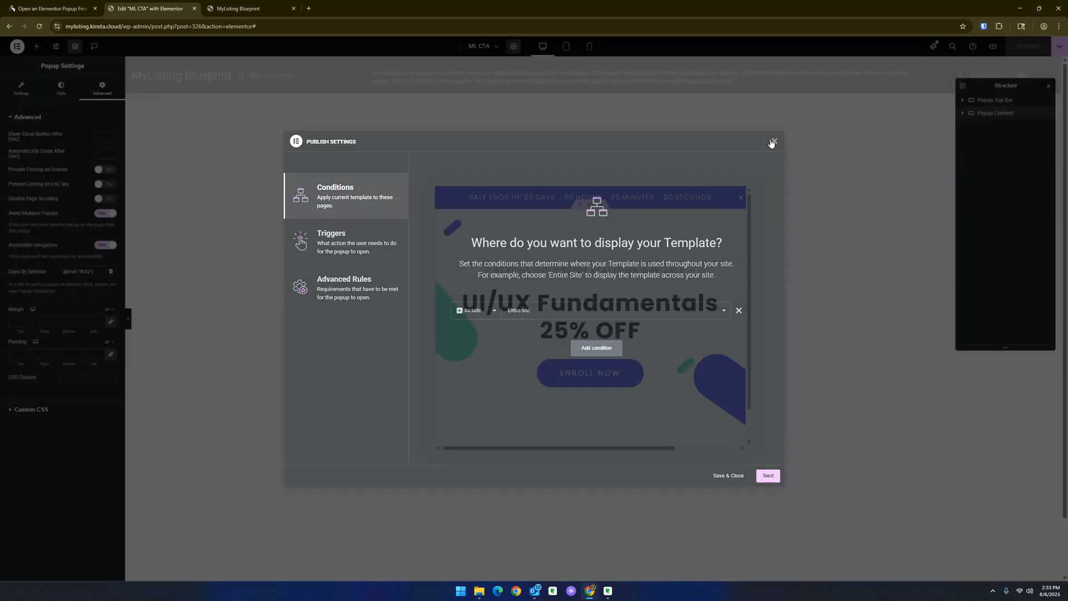
# - Copy the Open By Selector value from the popup's advanced settings
pyautogui.click(513, 47)
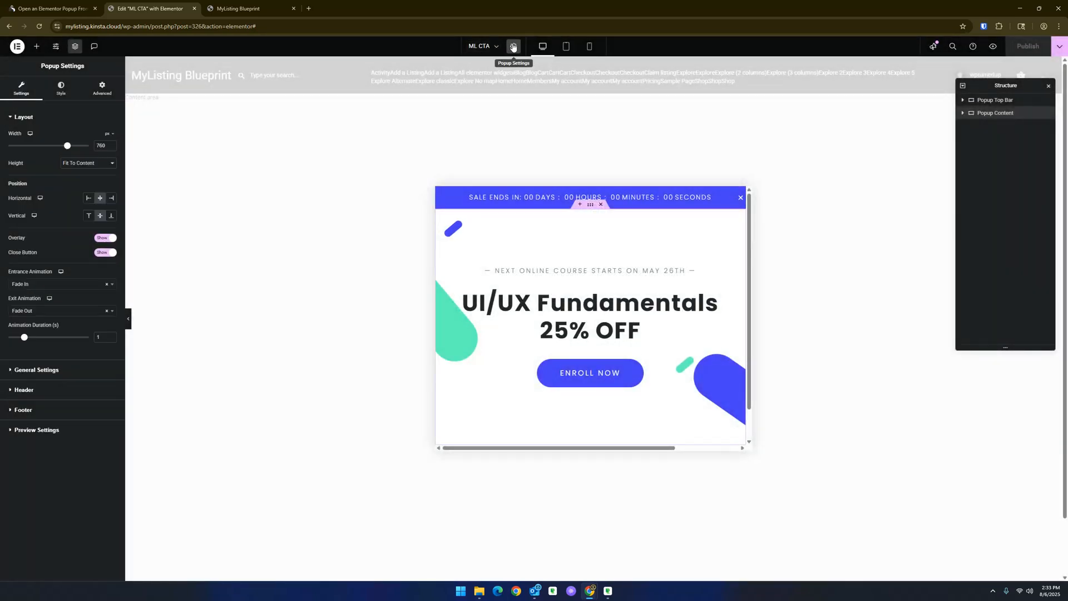
pyautogui.click(102, 89)
pyautogui.moveTo(96, 271); pyautogui.dragTo(36, 272)
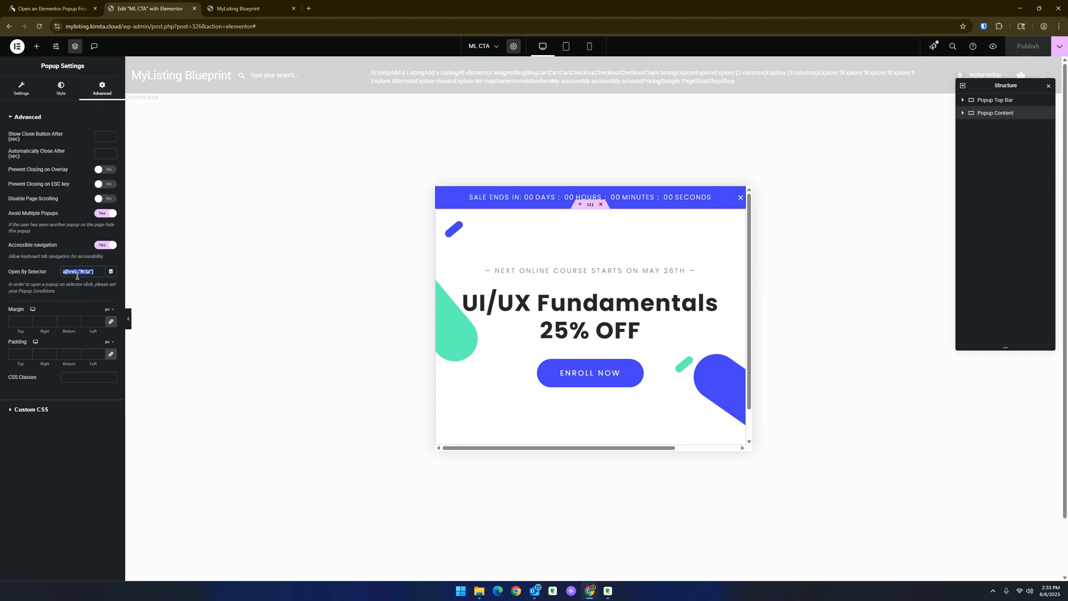
pyautogui.press('ctrl')
pyautogui.press('ctrl')
# - Consult the guide tab, then exit the Elementor editor to the template's WordPress edit screen
pyautogui.click(50, 8)
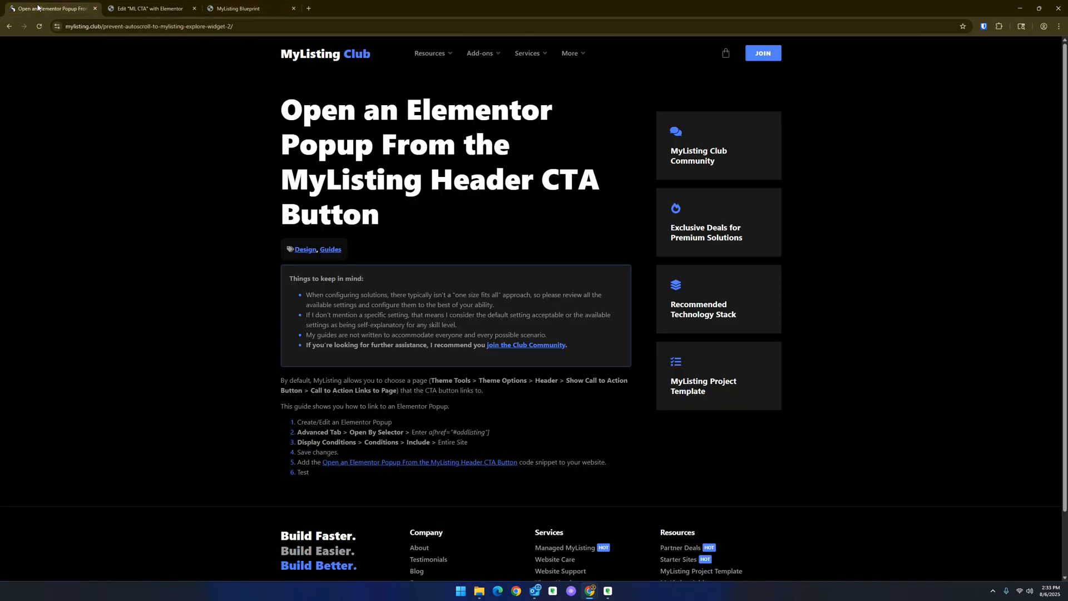
pyautogui.click(244, 4)
pyautogui.click(178, 9)
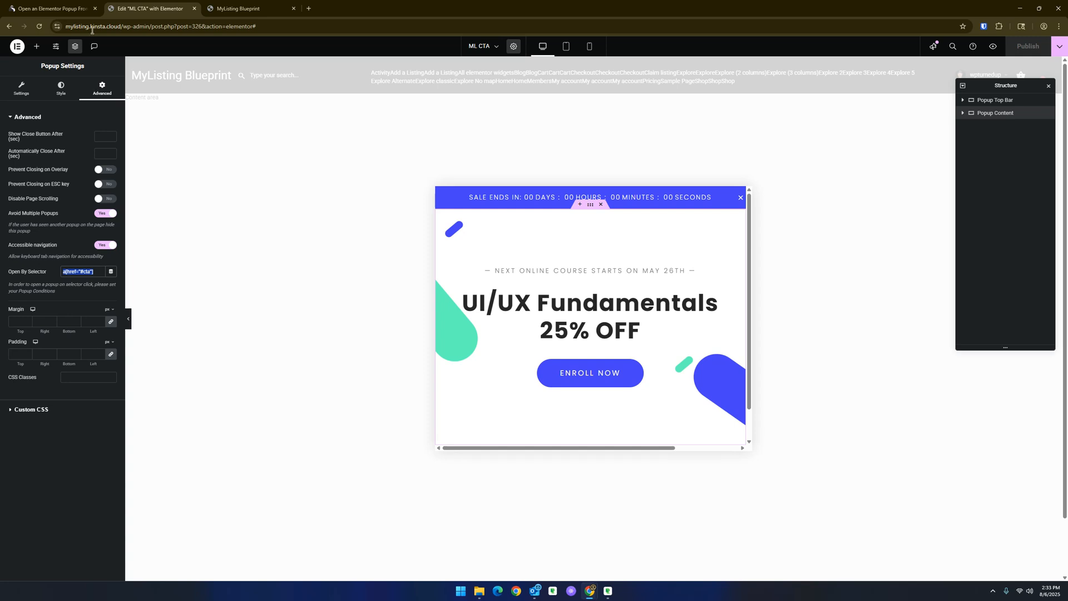
pyautogui.click(18, 47)
pyautogui.click(50, 129)
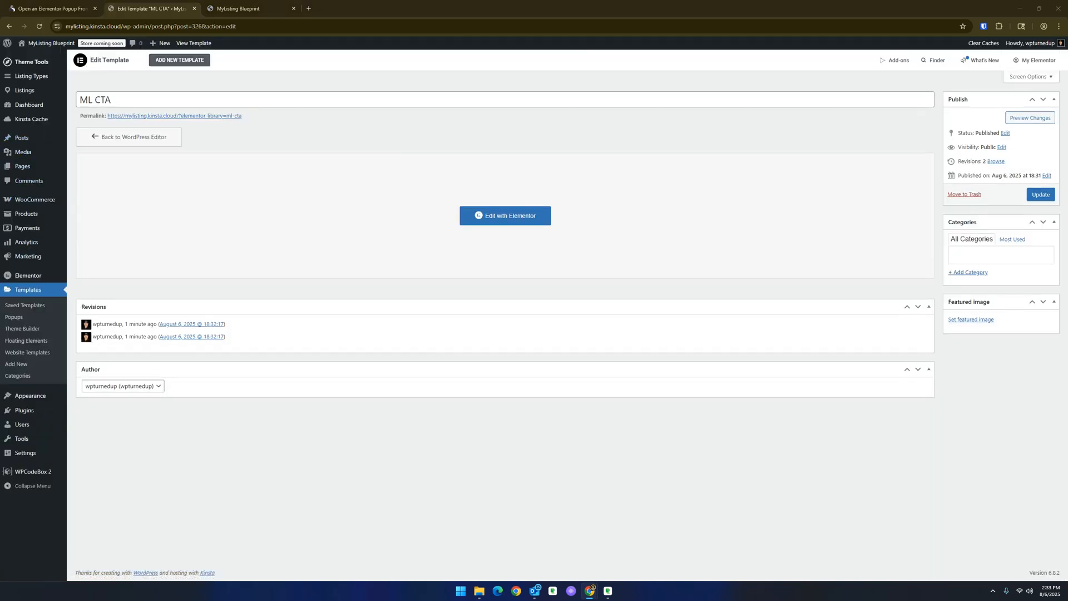
# - Create a new WPCodeBox snippet titled ML CTA and set its type to JavaScript
pyautogui.click(33, 472)
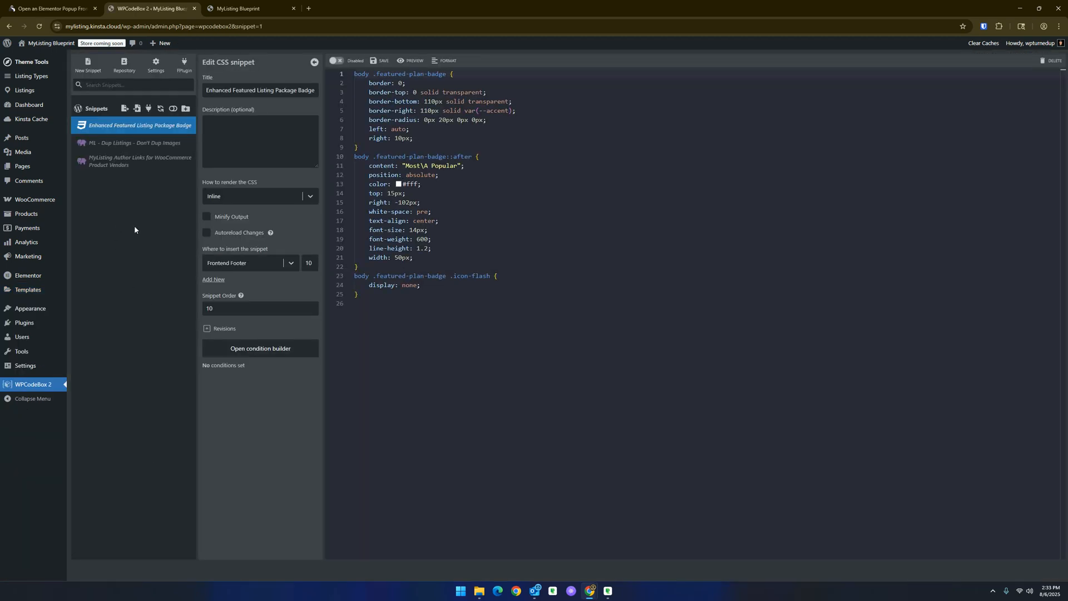
pyautogui.click(88, 64)
pyautogui.click(230, 91)
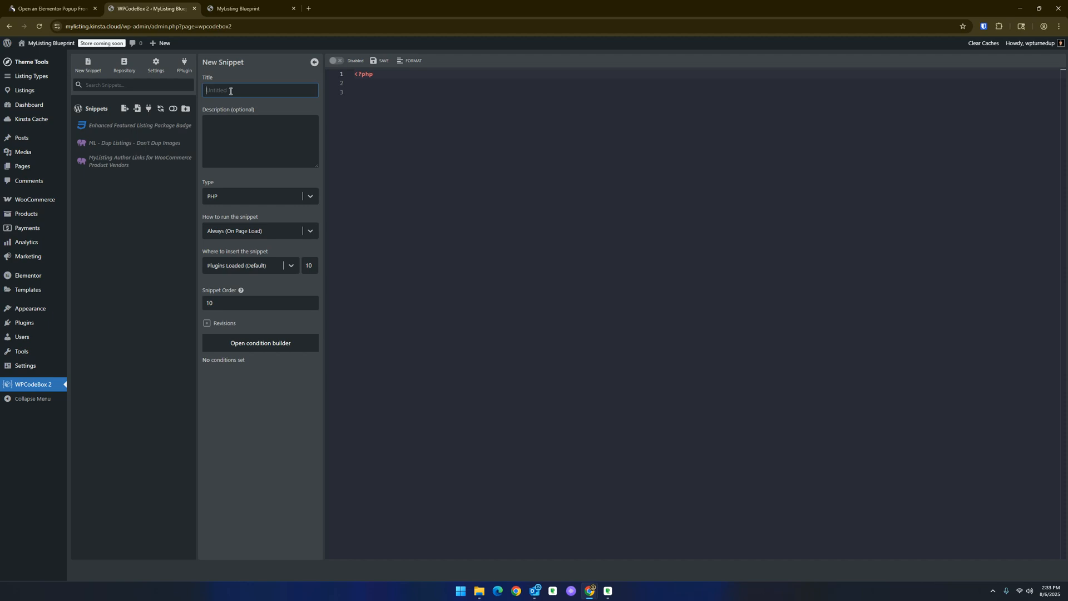
pyautogui.write('ML CTA')
pyautogui.click(248, 197)
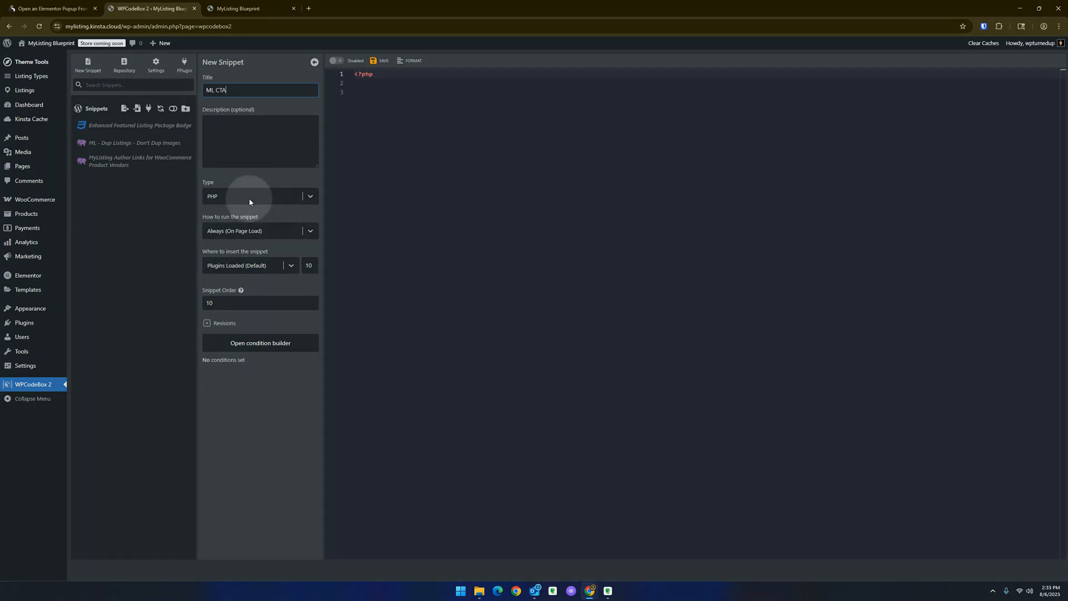
pyautogui.click(244, 302)
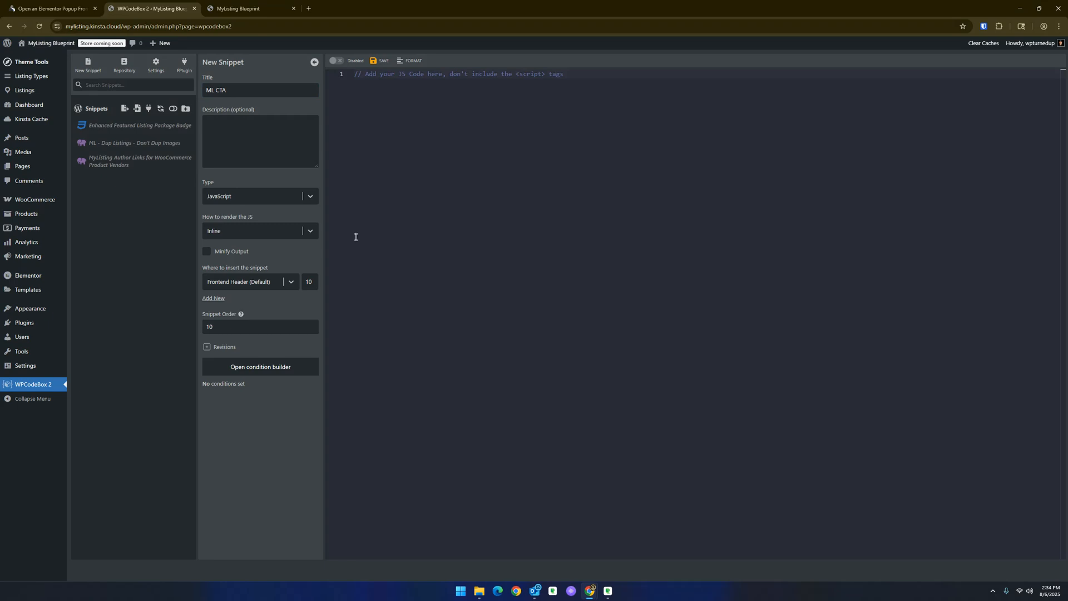
# - Replace the editor content with the pasted jQuery snippet and change its href value to '#cta'
pyautogui.click(563, 74)
pyautogui.moveTo(649, 76); pyautogui.dragTo(323, 76)
pyautogui.press('BackSpace')
pyautogui.write("jQuery('.header-right .header-button a.buttons').attr({  'href':'#addlisting', });")
pyautogui.doubleClick(399, 84)
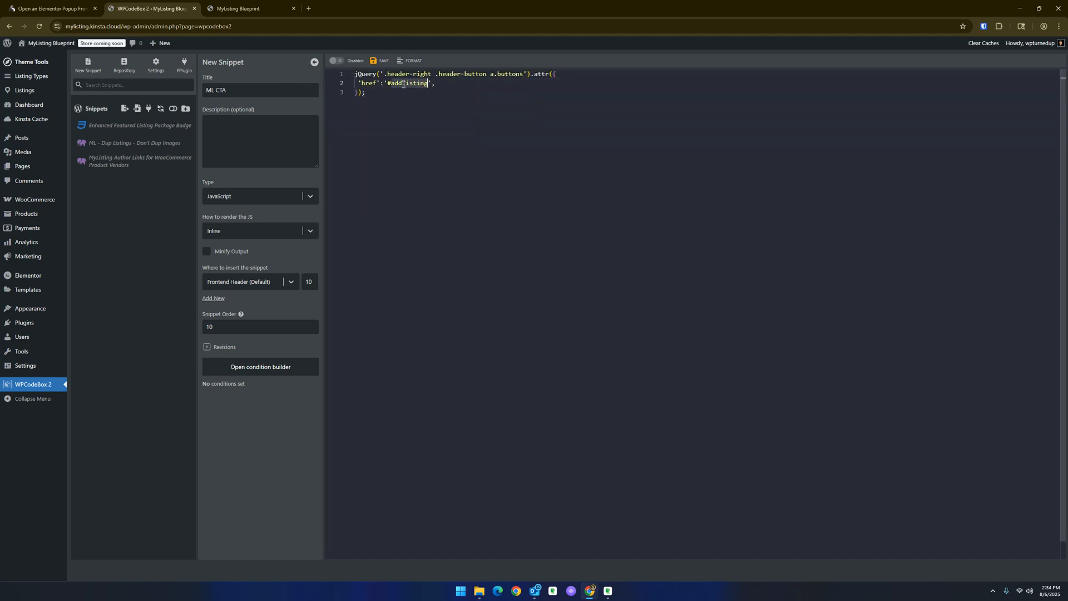
pyautogui.write("cta'")
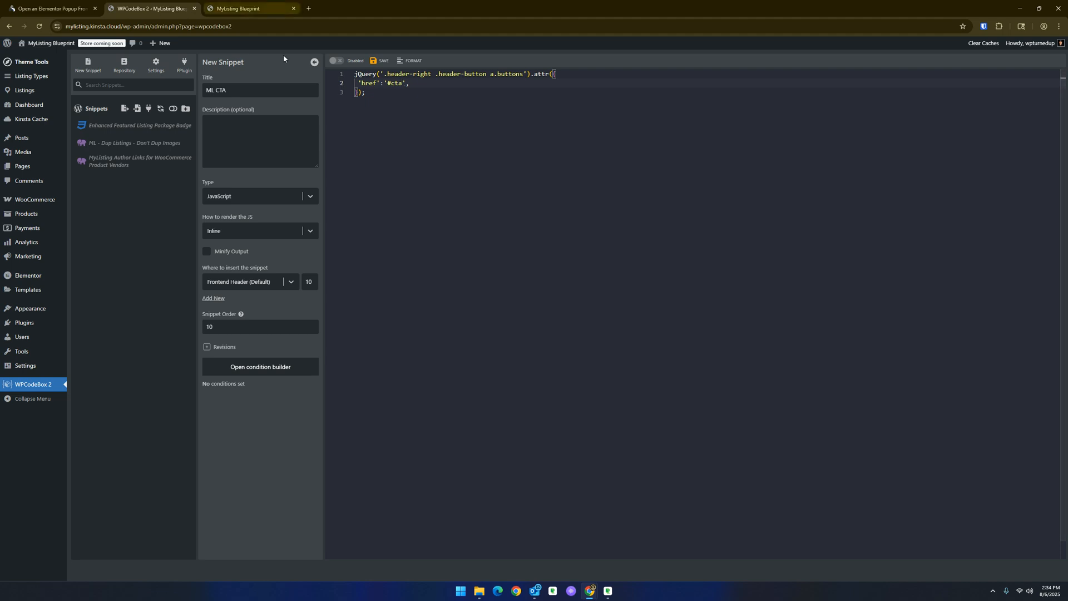
pyautogui.write(',')
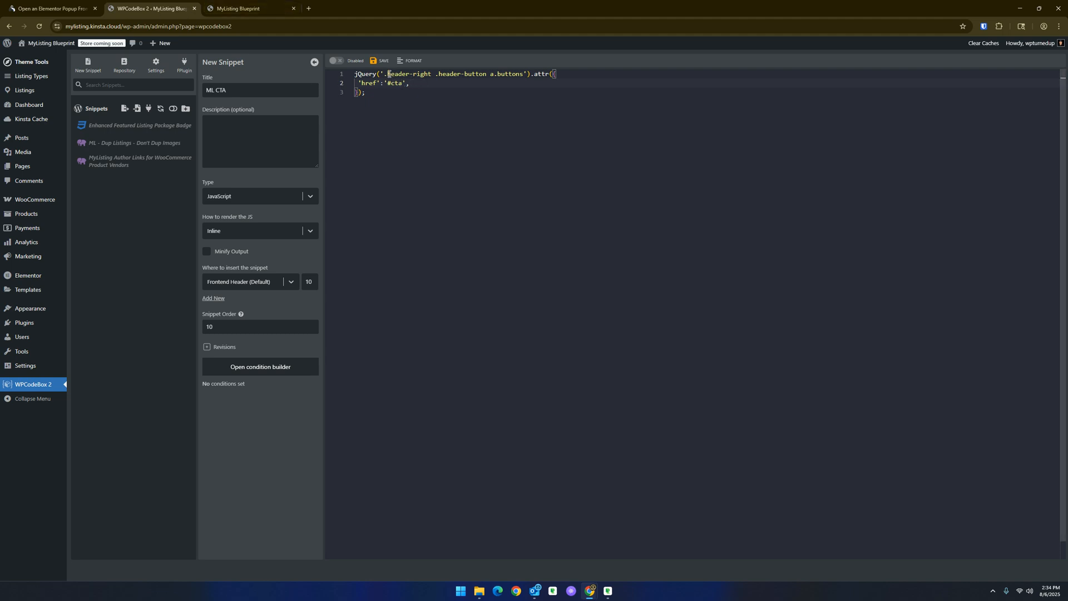
# - Save the snippet and enable it
pyautogui.click(381, 60)
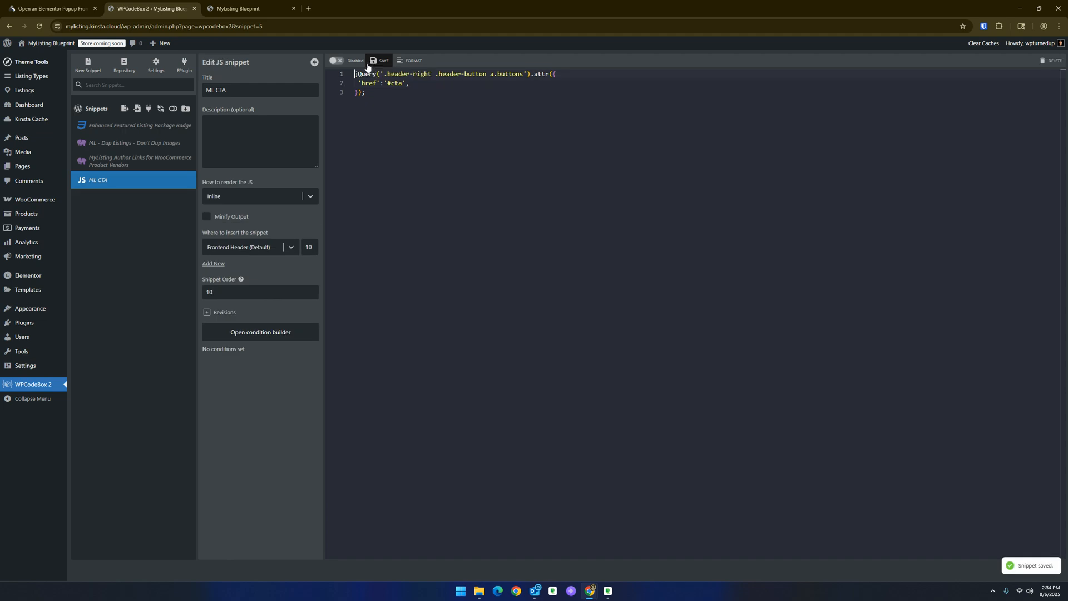
pyautogui.click(335, 61)
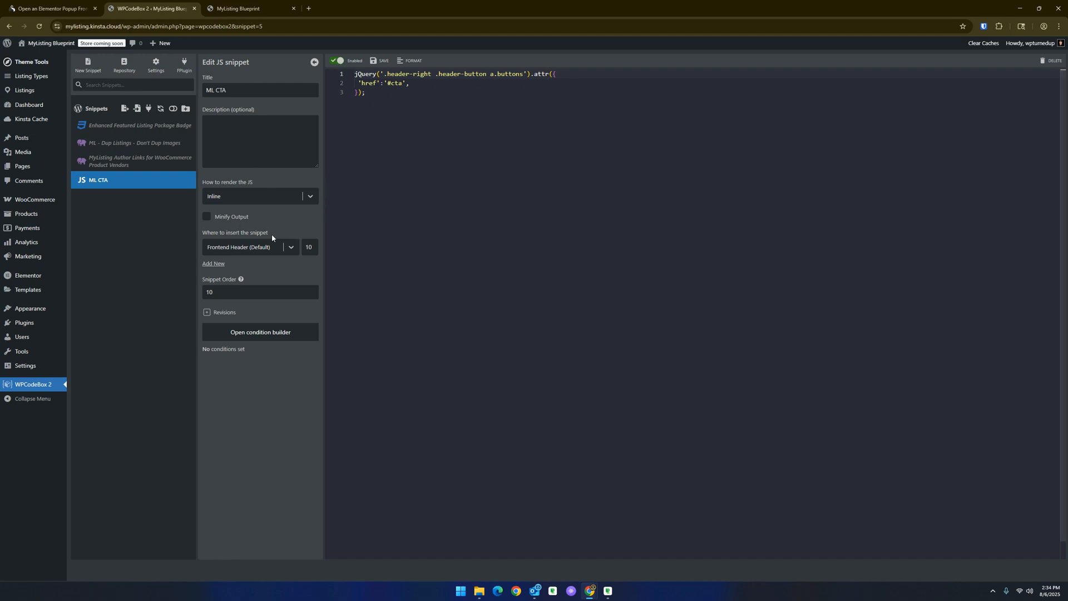
# - Set the snippet to be inserted in the Frontend Footer and save it
pyautogui.click(269, 248)
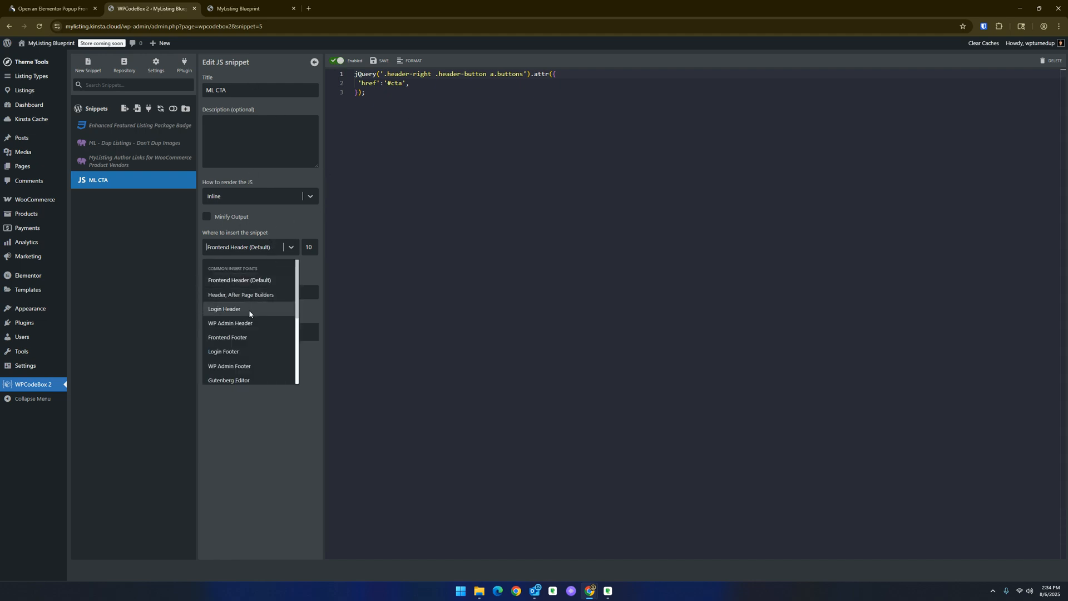
pyautogui.click(248, 338)
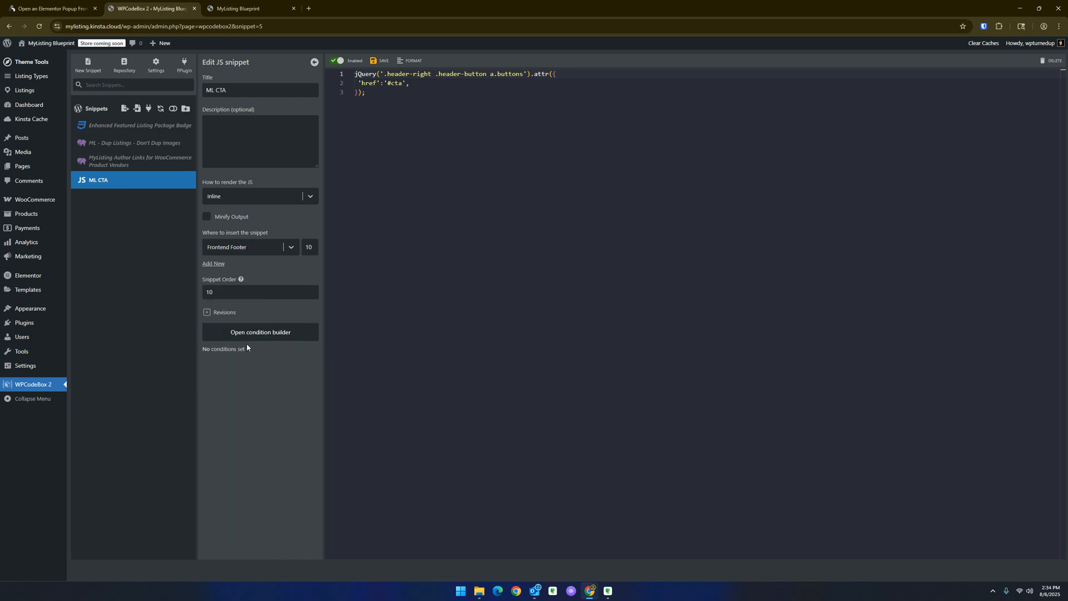
pyautogui.click(380, 61)
# - Reload the site's front end, test the Add Listing button's popup, and close the popup
pyautogui.click(265, 5)
pyautogui.click(40, 27)
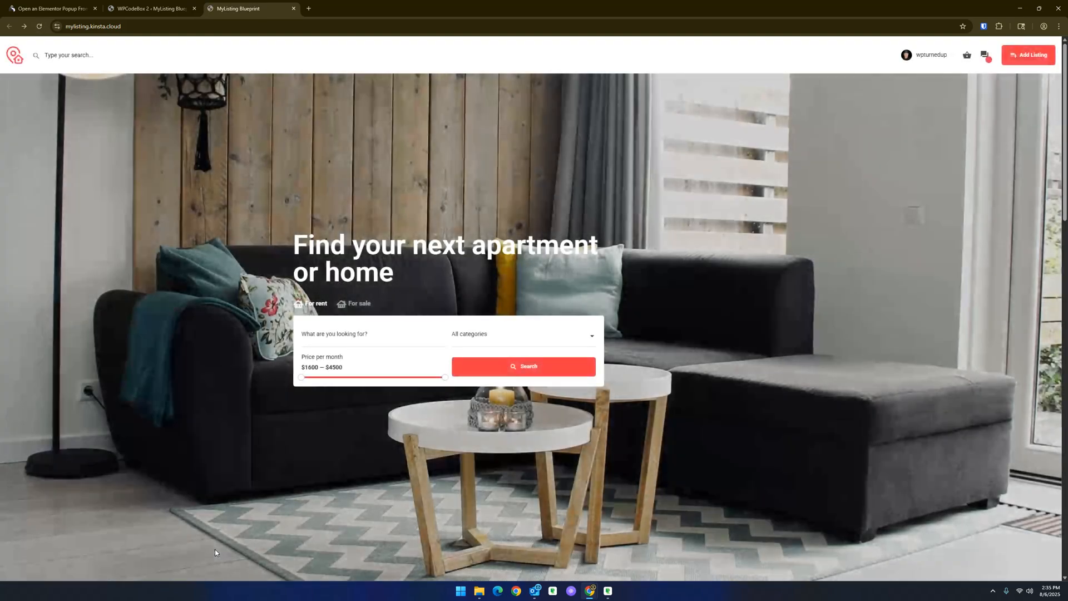
pyautogui.click(1014, 61)
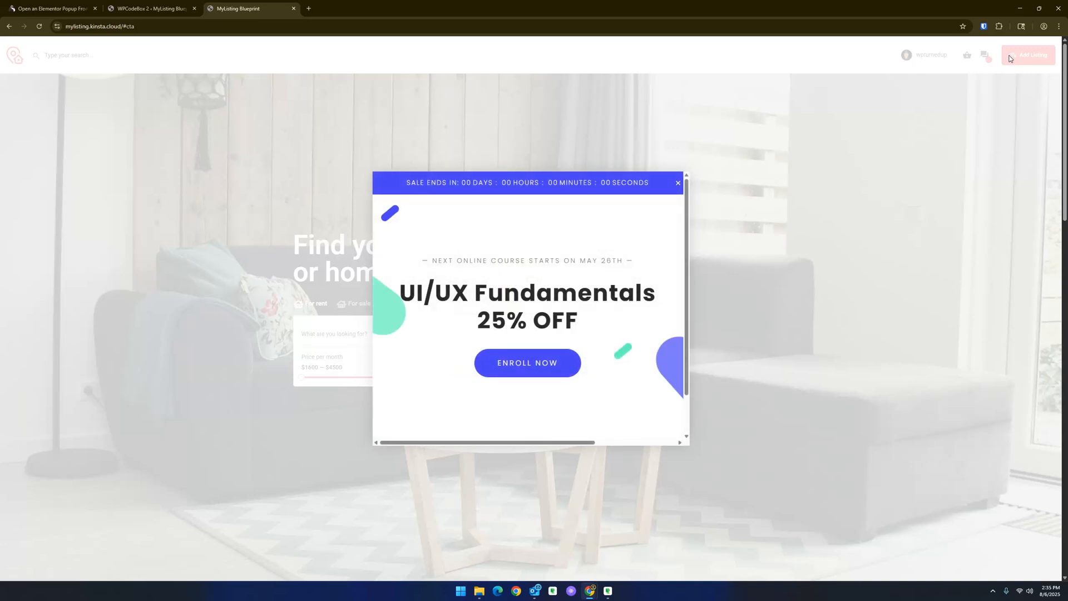
pyautogui.click(677, 183)
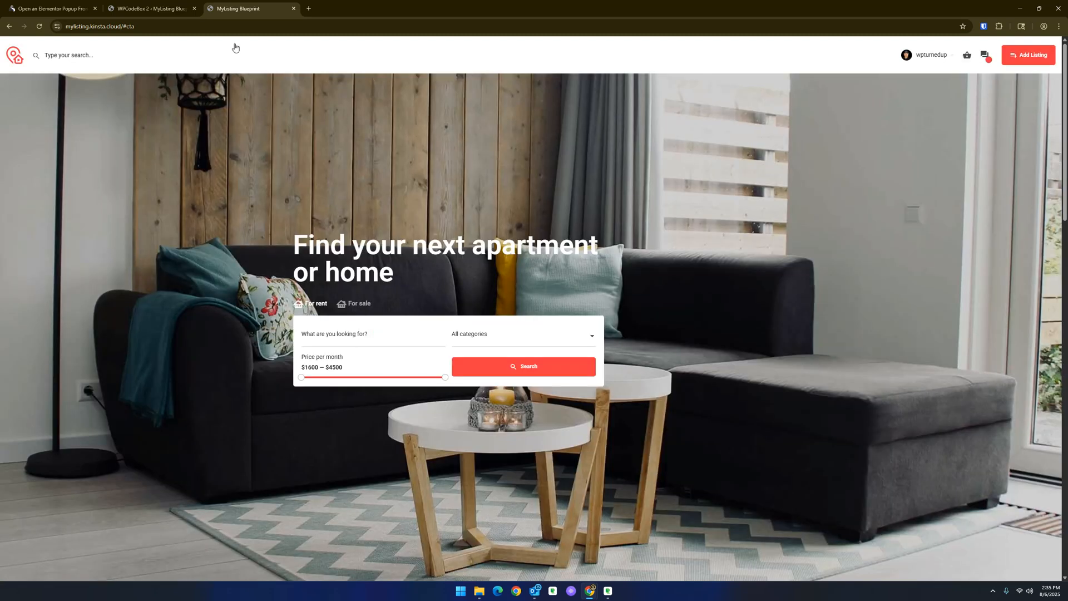
# - Paste the header button snippet into the JavaScript field of the theme's Custom Code options
pyautogui.click(164, 7)
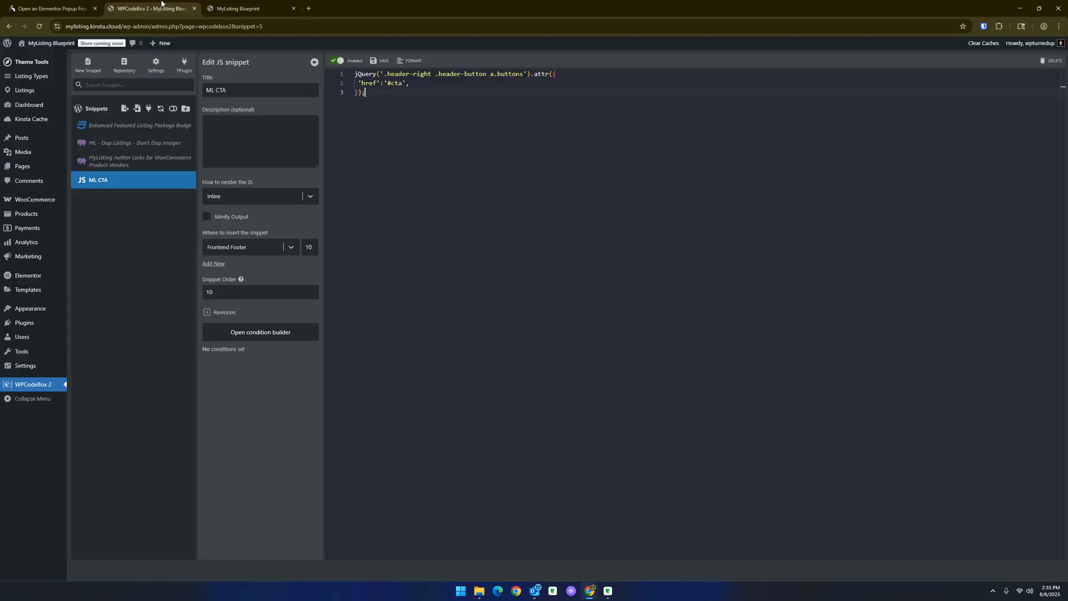
pyautogui.hotkey('ctrl', 'a')
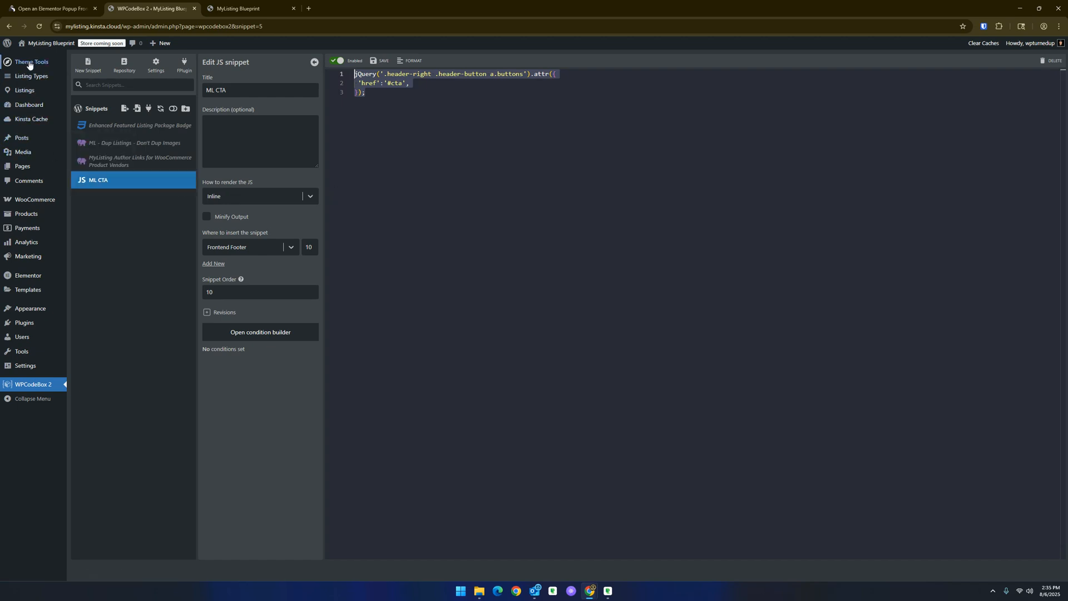
pyautogui.click(76, 65)
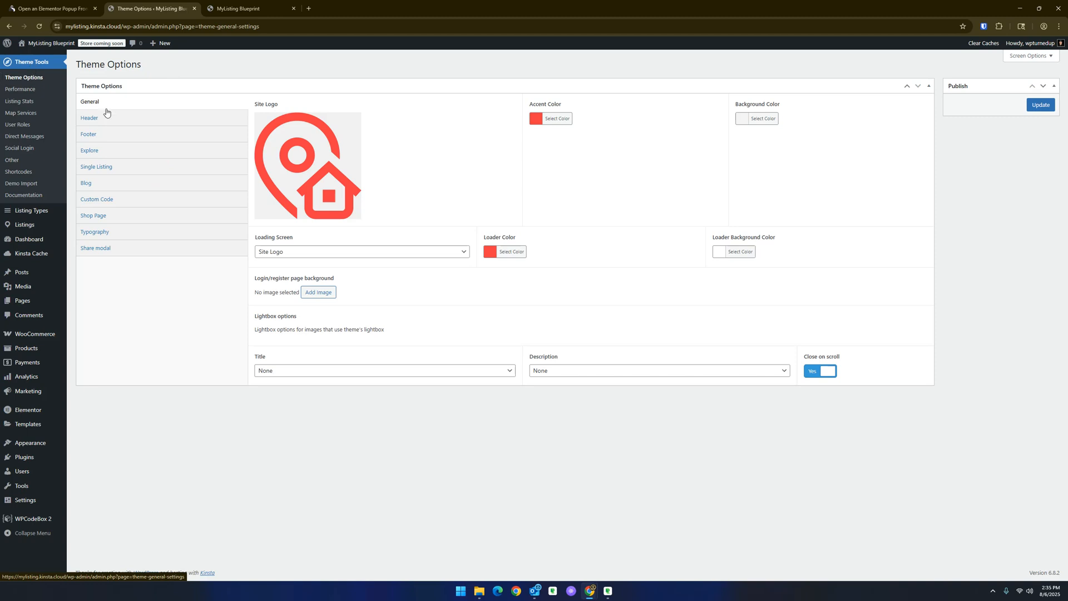
pyautogui.click(97, 198)
pyautogui.click(289, 110)
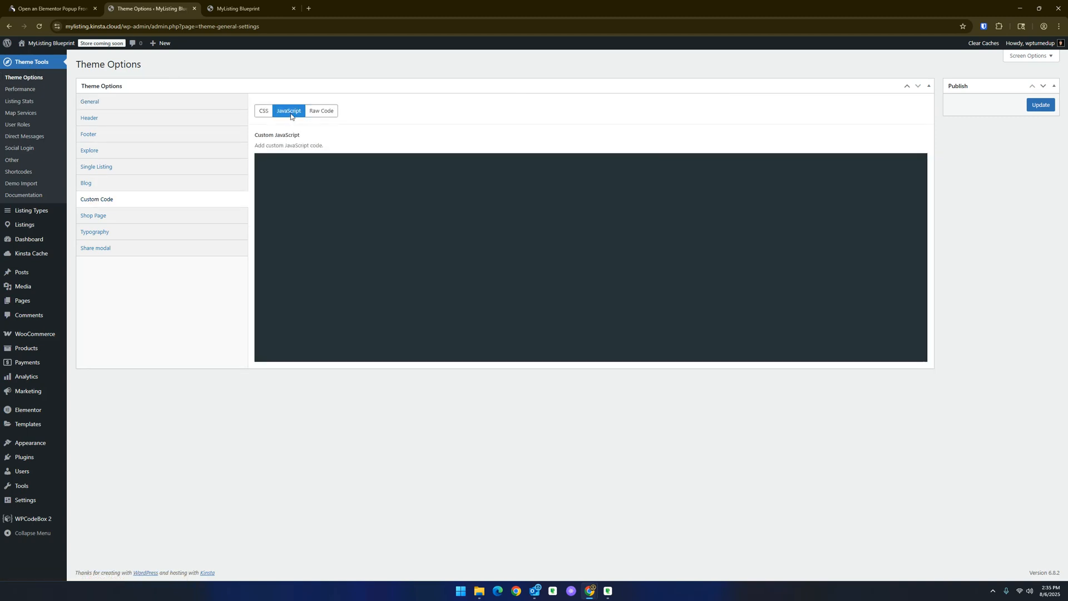
pyautogui.write("jQuery('.header-right .header-button a.buttons').attr({  'href':'#addlisting', });")
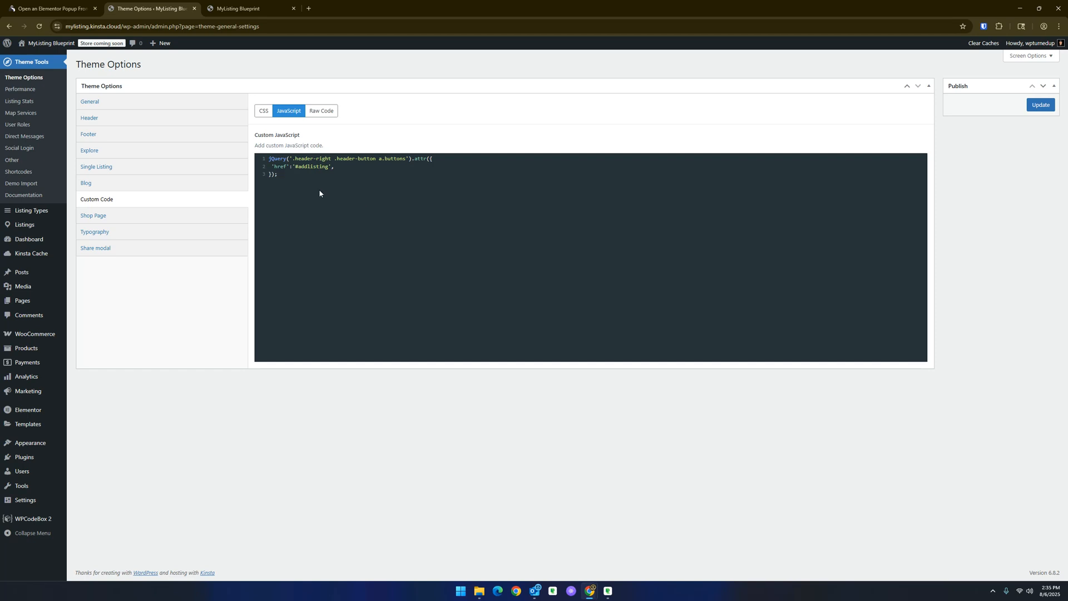
pyautogui.hotkey('ctrl', 'a')
pyautogui.hotkey('ctrl', 'c')
pyautogui.press('BackSpace')
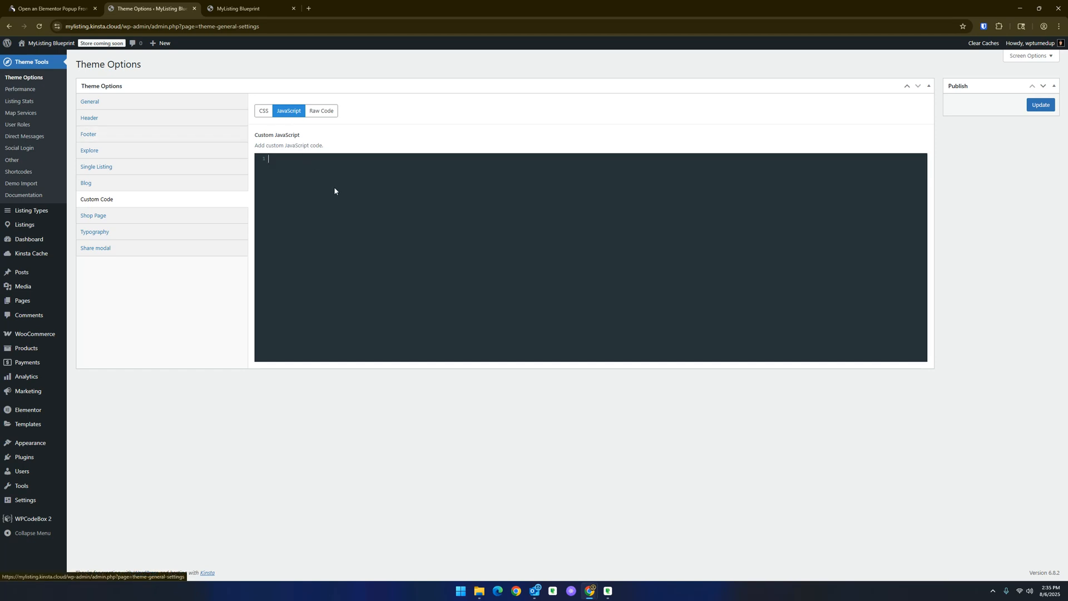
pyautogui.hotkey('ctrl', 'v')
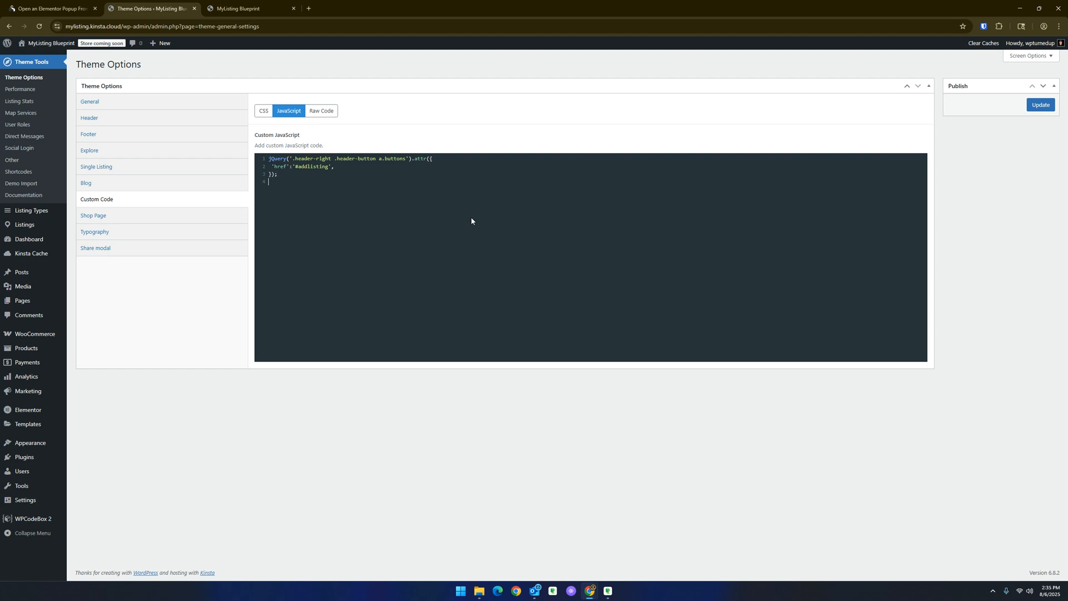
pyautogui.hotkey('ctrl', 'a')
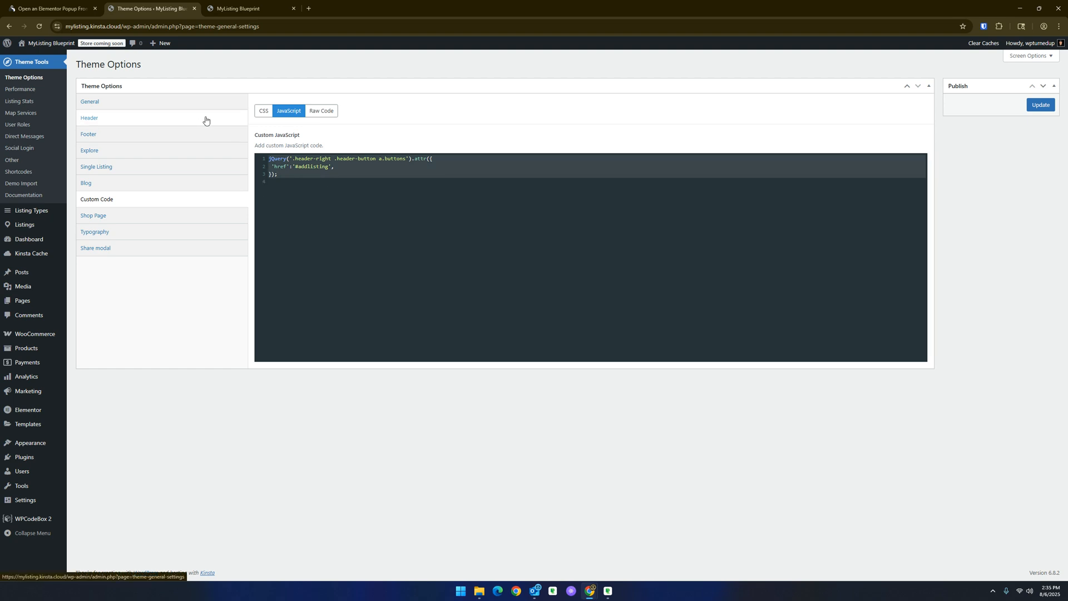
# - Browse the CSS, JavaScript and Raw Code fields of the theme's Custom Code options
pyautogui.click(264, 114)
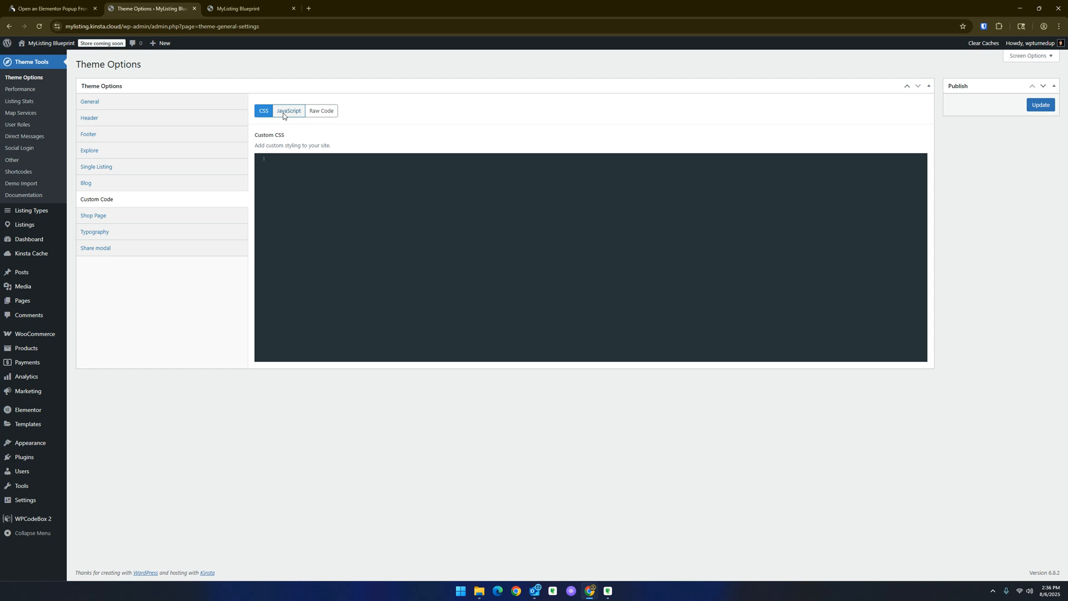
pyautogui.click(283, 115)
pyautogui.click(323, 111)
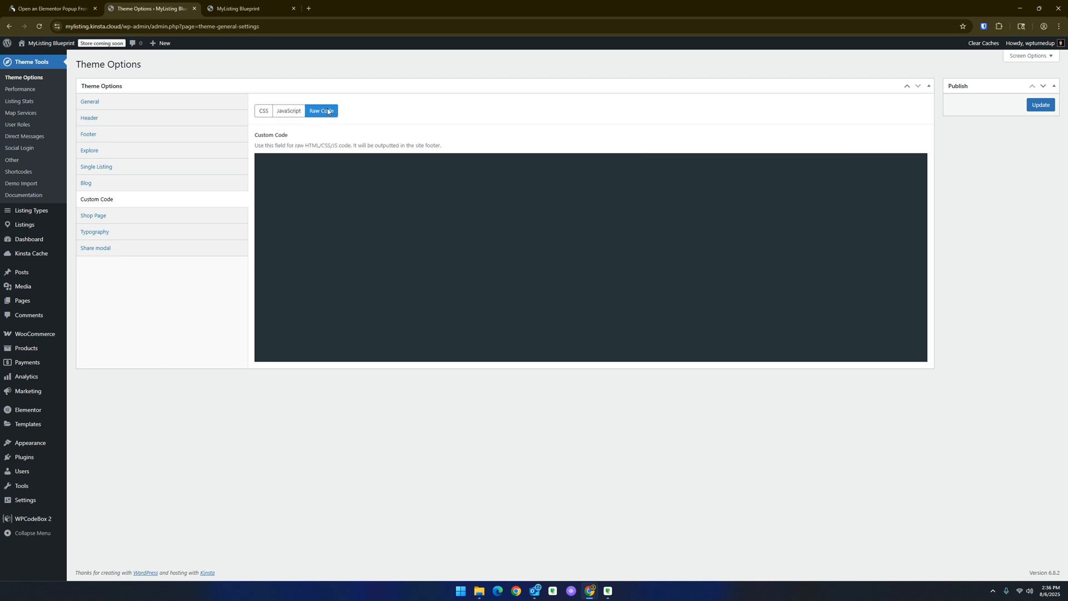
pyautogui.click(266, 113)
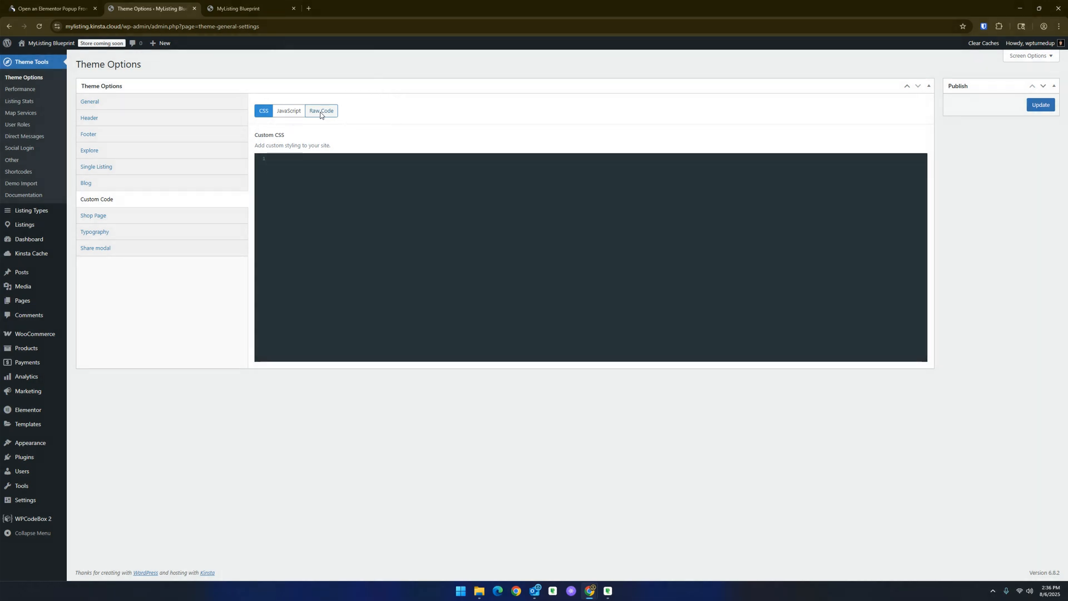
pyautogui.click(290, 112)
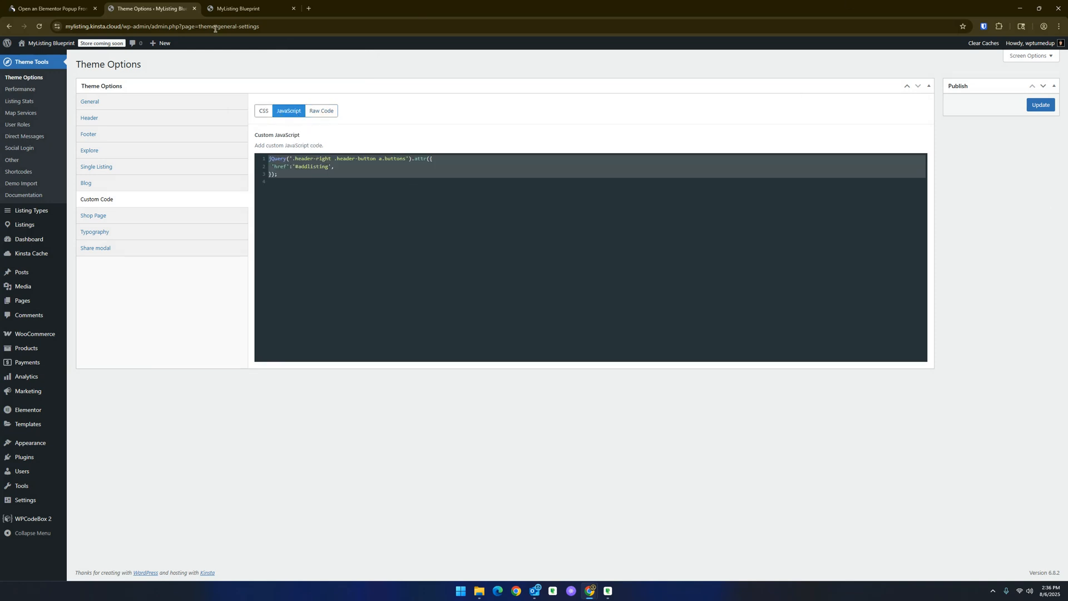
# - Open the guide site's Code Snippets resources, view the header CTA popup snippet, and return to the guide
pyautogui.click(49, 5)
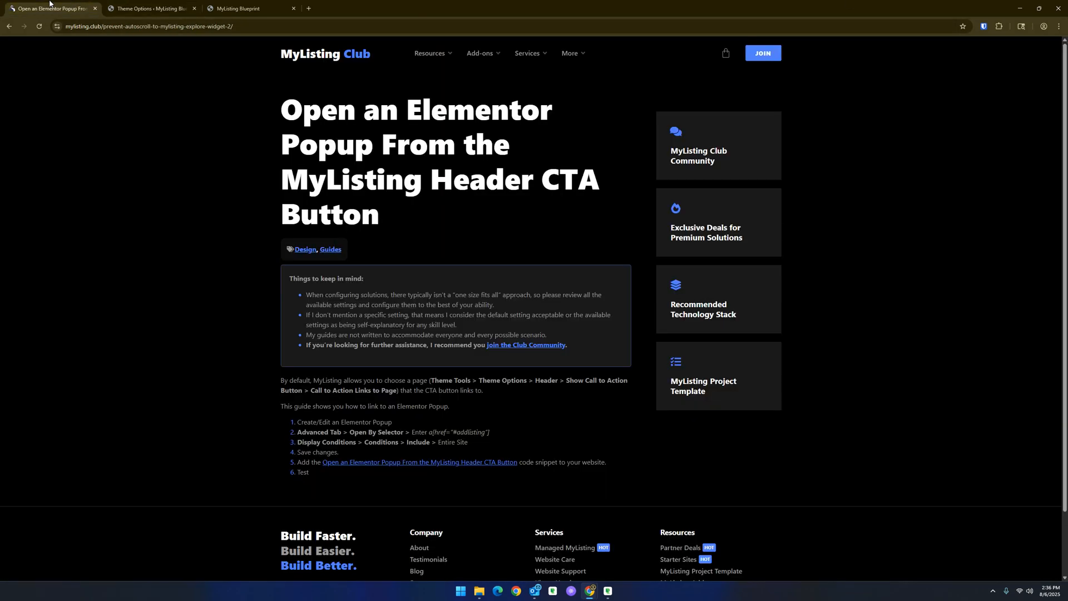
pyautogui.moveTo(423, 59)
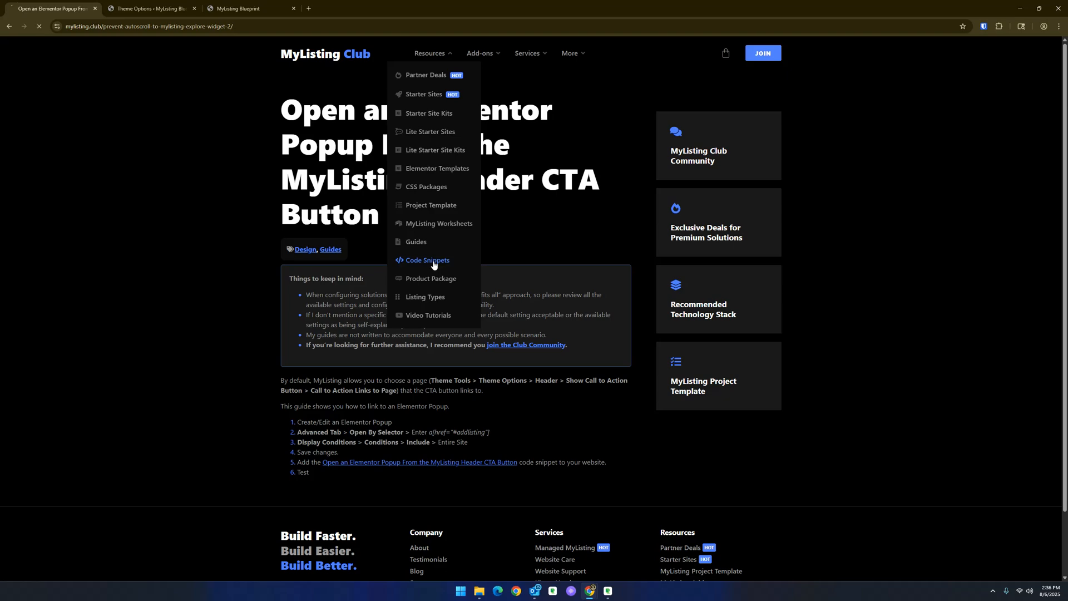
pyautogui.click(433, 261)
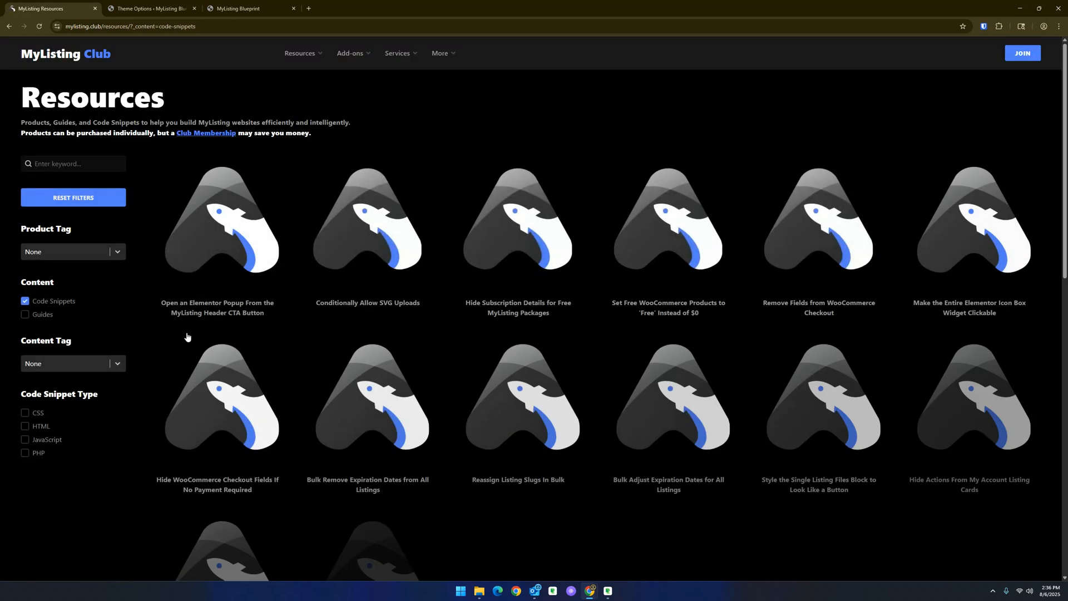
pyautogui.click(199, 311)
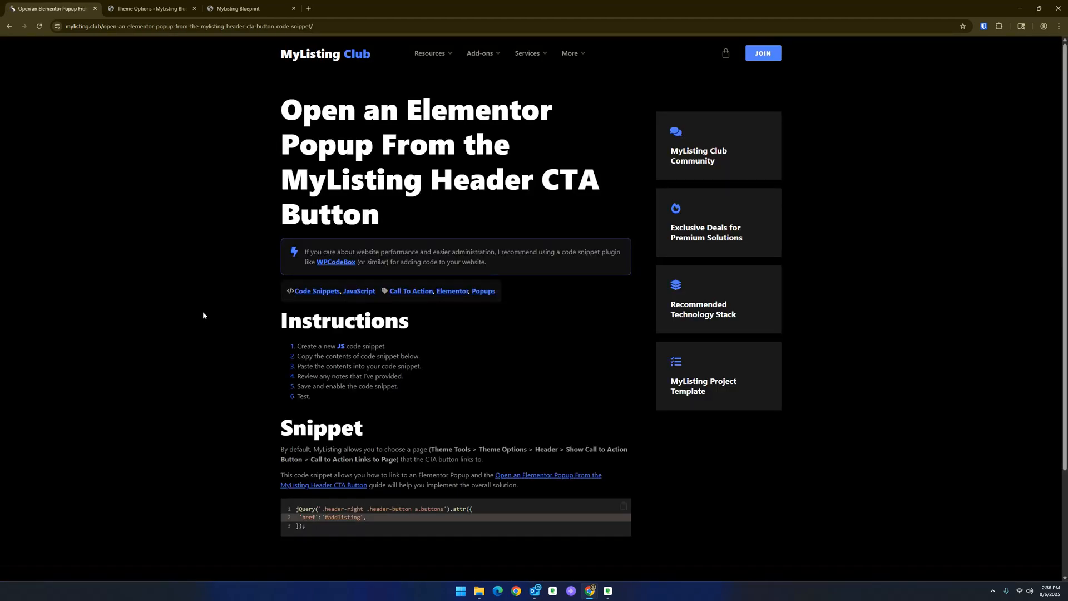
pyautogui.scroll(-2, 358, 348)
pyautogui.click(527, 393)
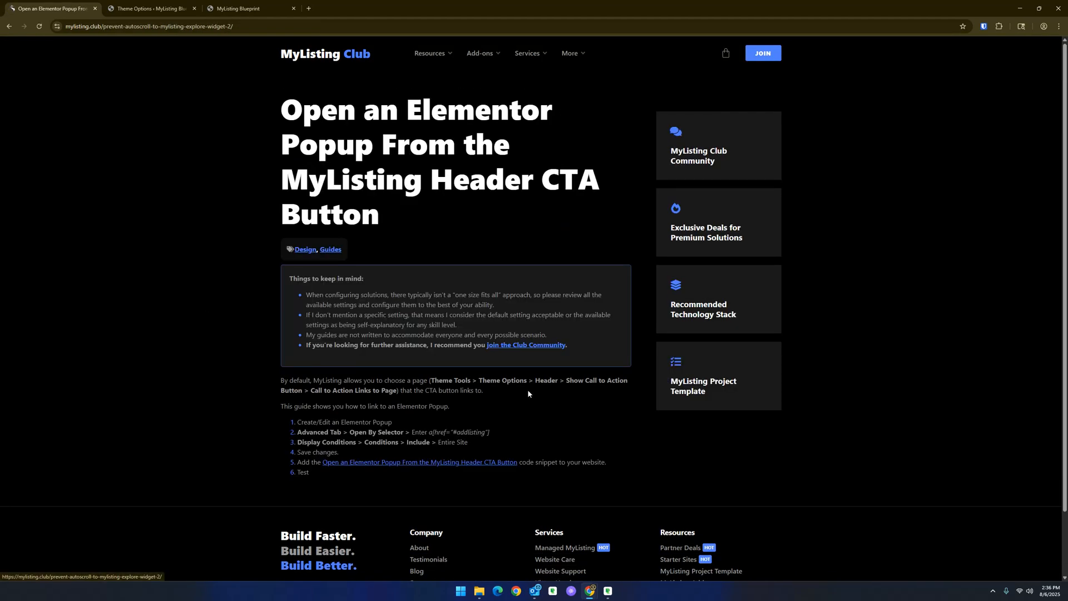